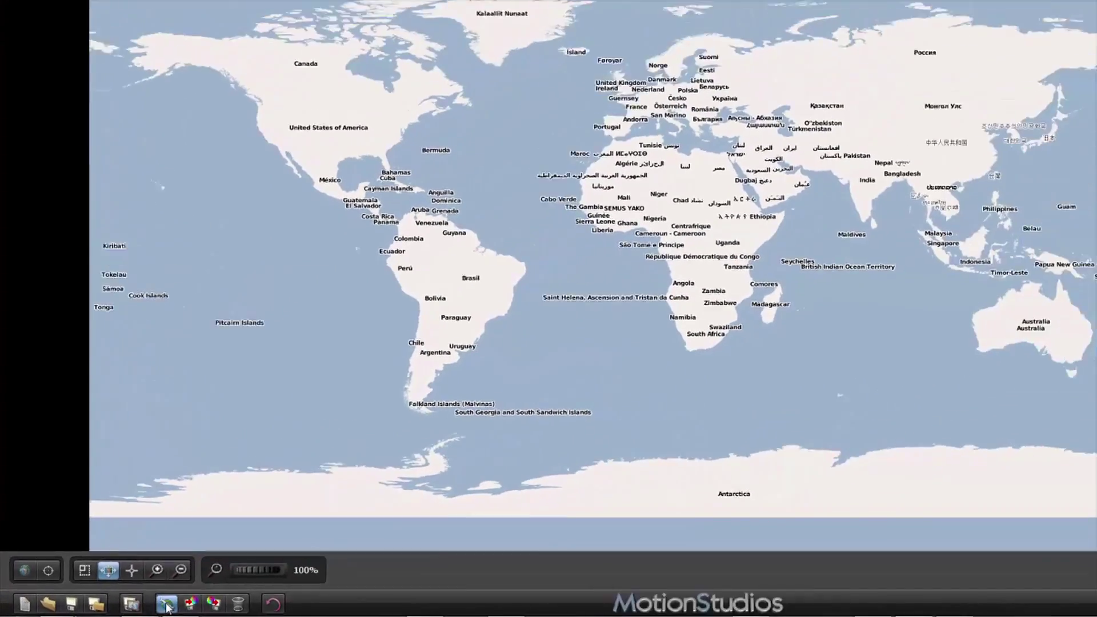
# Accept the map display settings with a map size of 3840 by 2160.
pyautogui.click(217, 600)
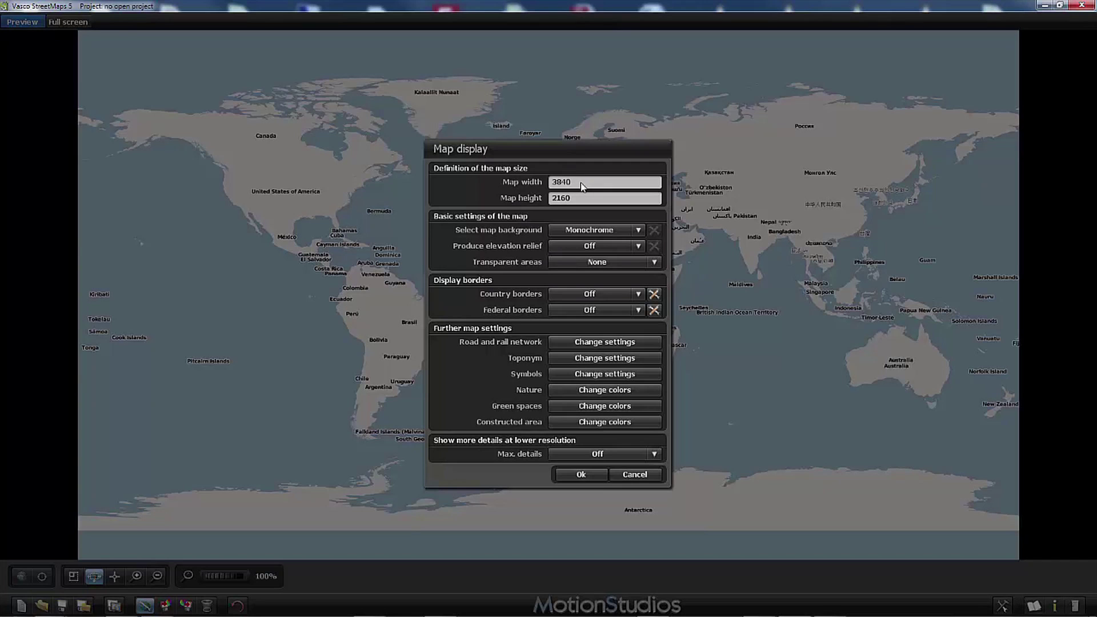
pyautogui.click(581, 476)
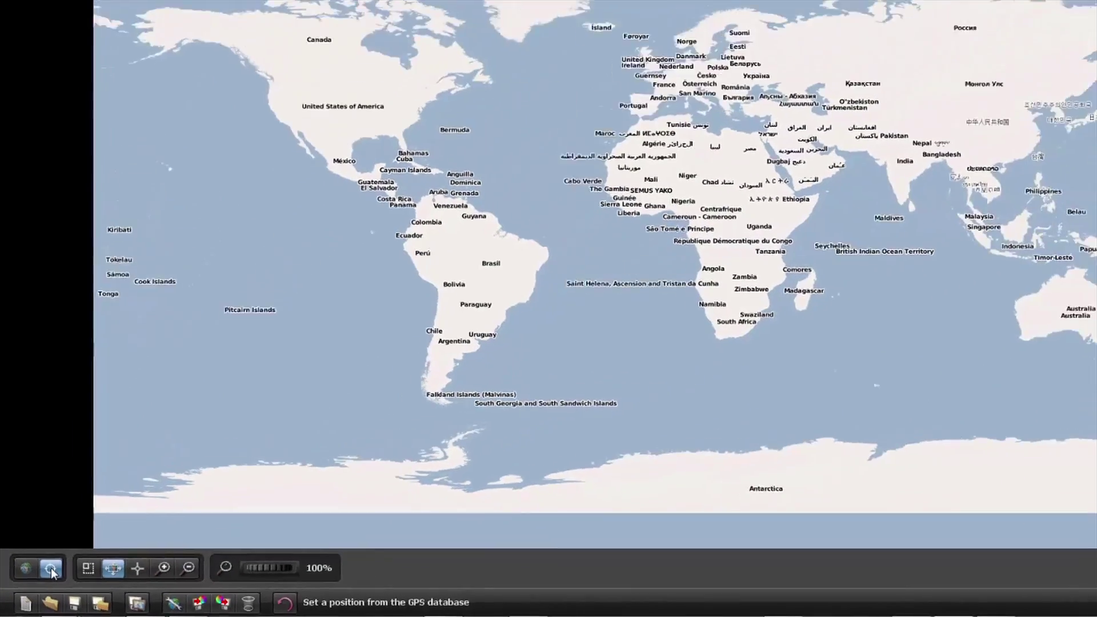
# Search the GPS place database for innsbruck and set the map position to Innsbruck, Tirol, Austria.
pyautogui.click(63, 556)
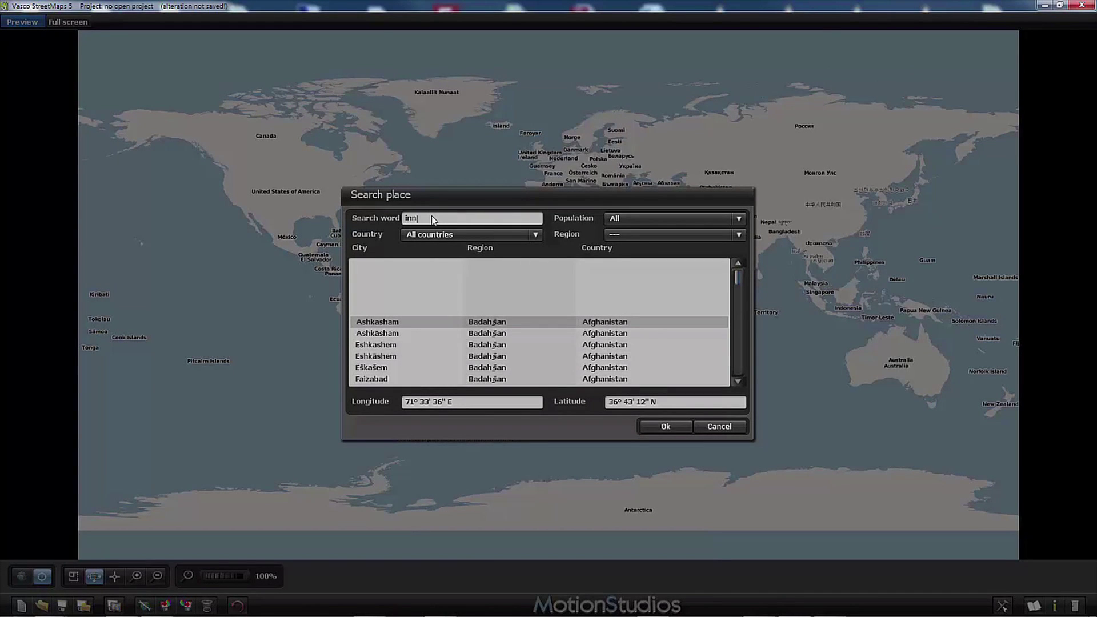
pyautogui.write('innsbruck')
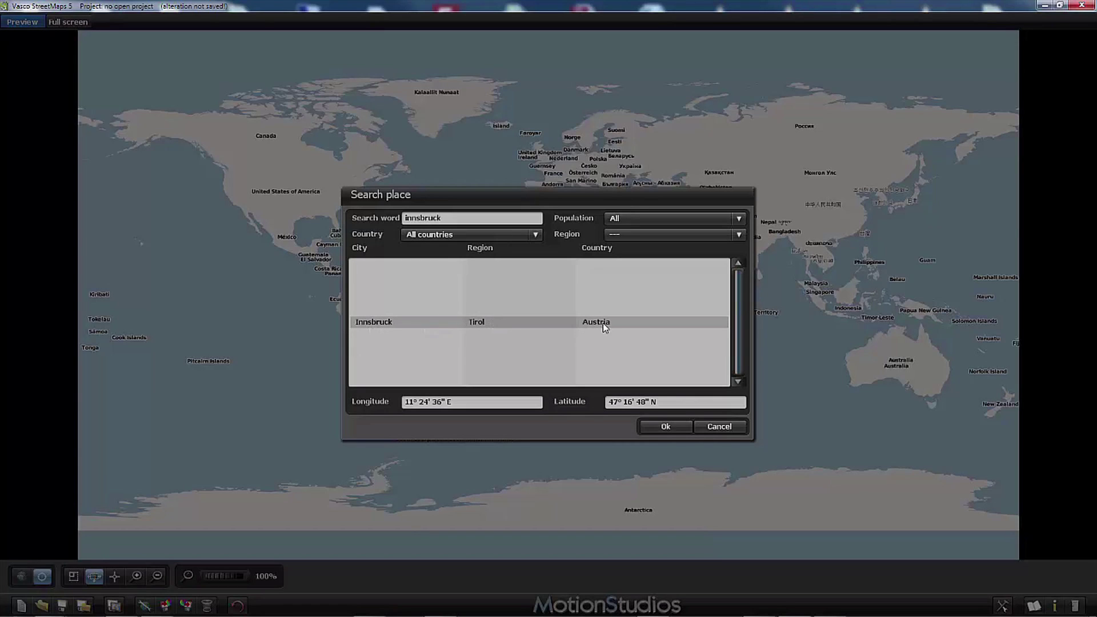
pyautogui.click(657, 423)
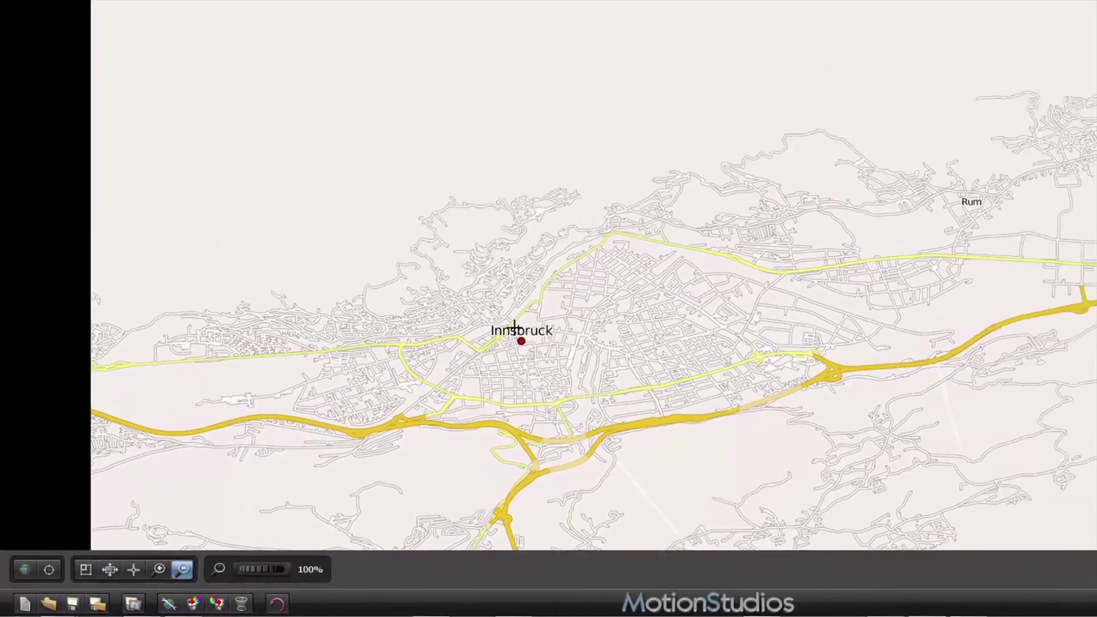
# Widen the map section around Innsbruck to the surrounding region and shift it to include more of the area north of Garmisch-Partenkirchen.
pyautogui.click(665, 252)
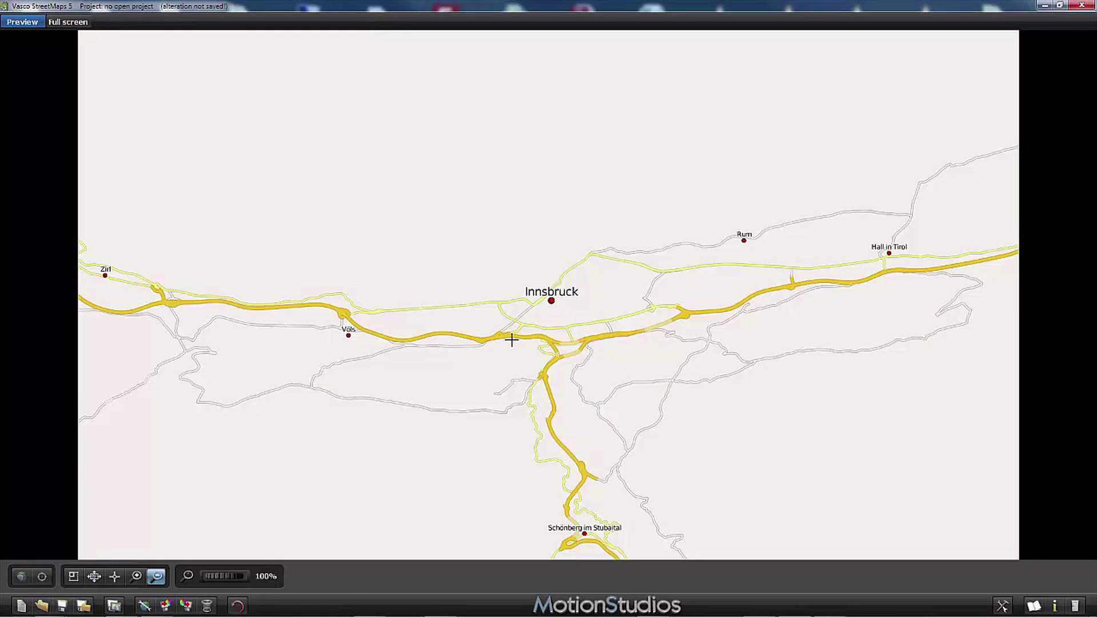
pyautogui.click(513, 345)
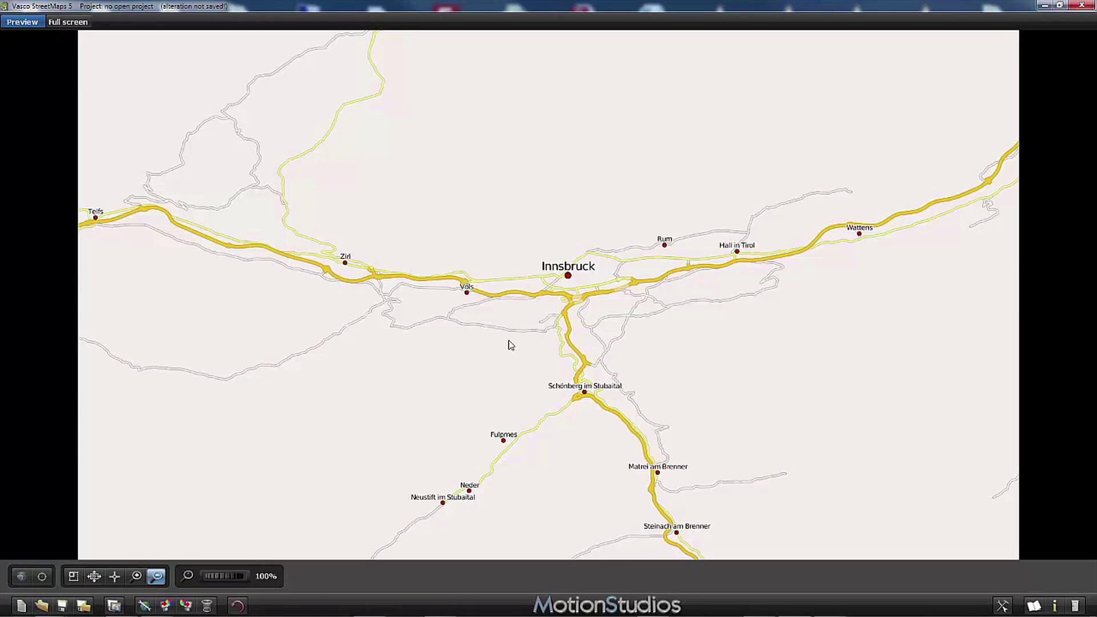
pyautogui.click(511, 343)
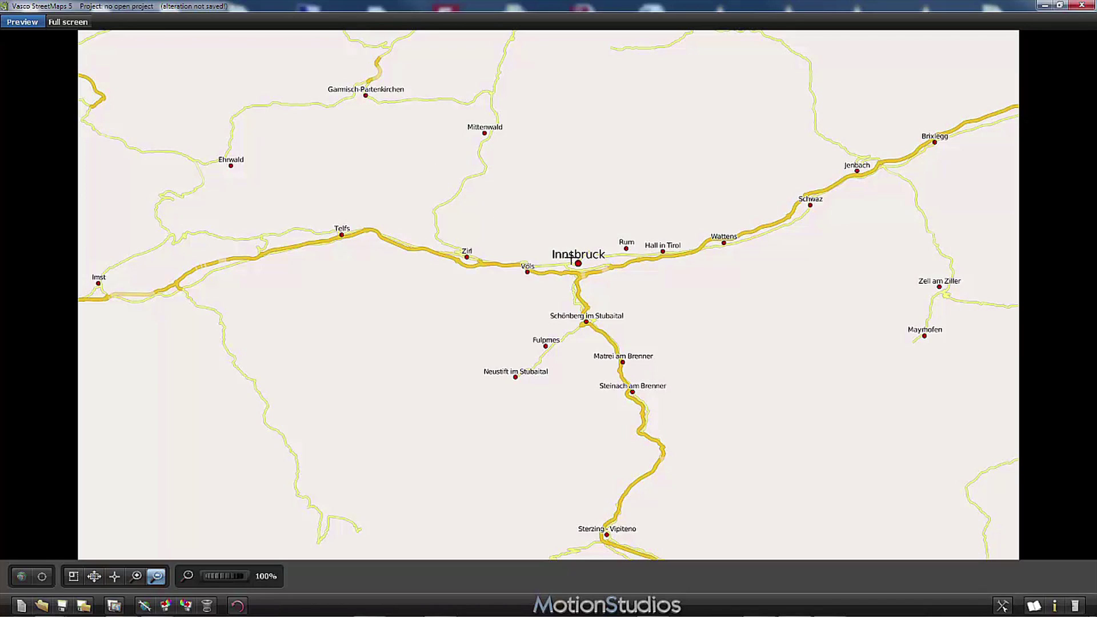
pyautogui.click(95, 577)
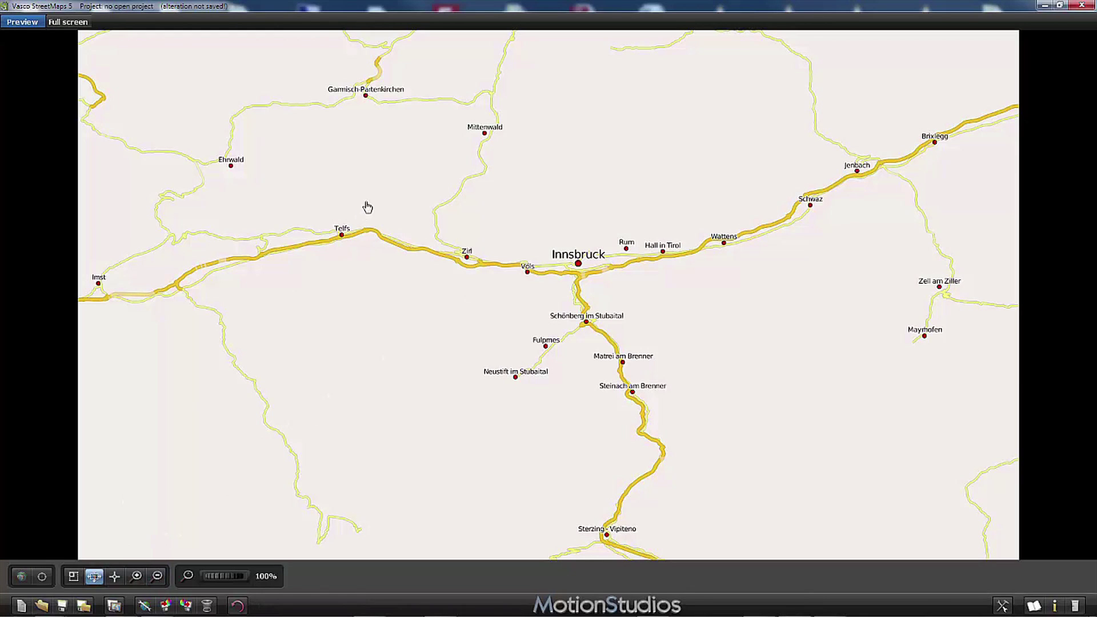
pyautogui.moveTo(417, 206); pyautogui.dragTo(419, 257)
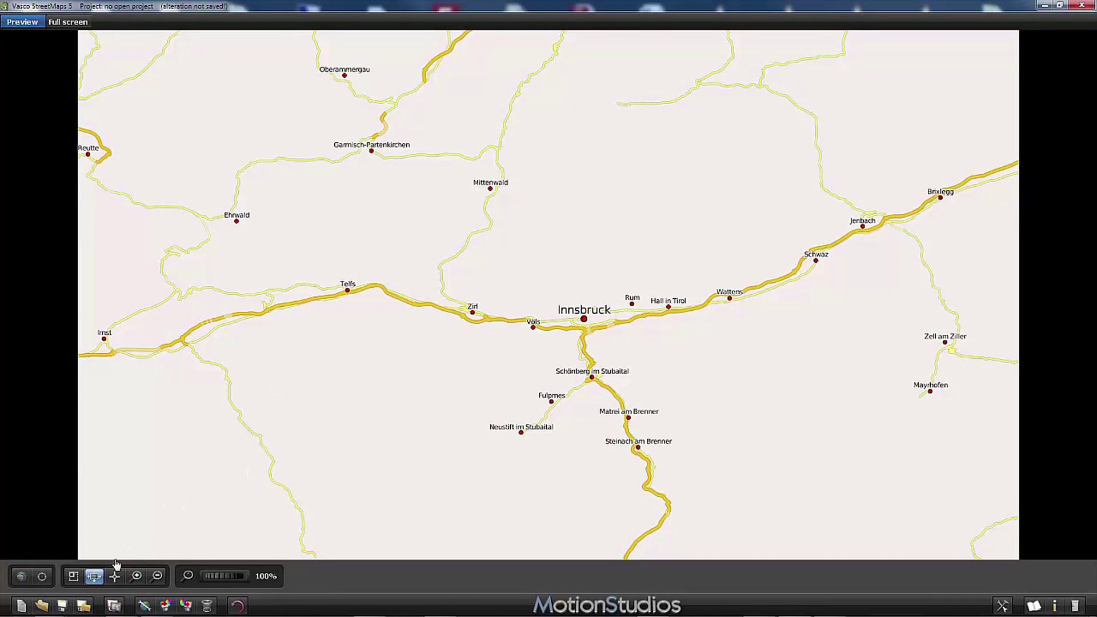
# Frame the map section from Garmisch-Partenkirchen and Telfs to Innsbruck and Hall in Tirol, leaving some room west of Telfs.
pyautogui.click(74, 577)
pyautogui.moveTo(324, 122); pyautogui.dragTo(702, 357)
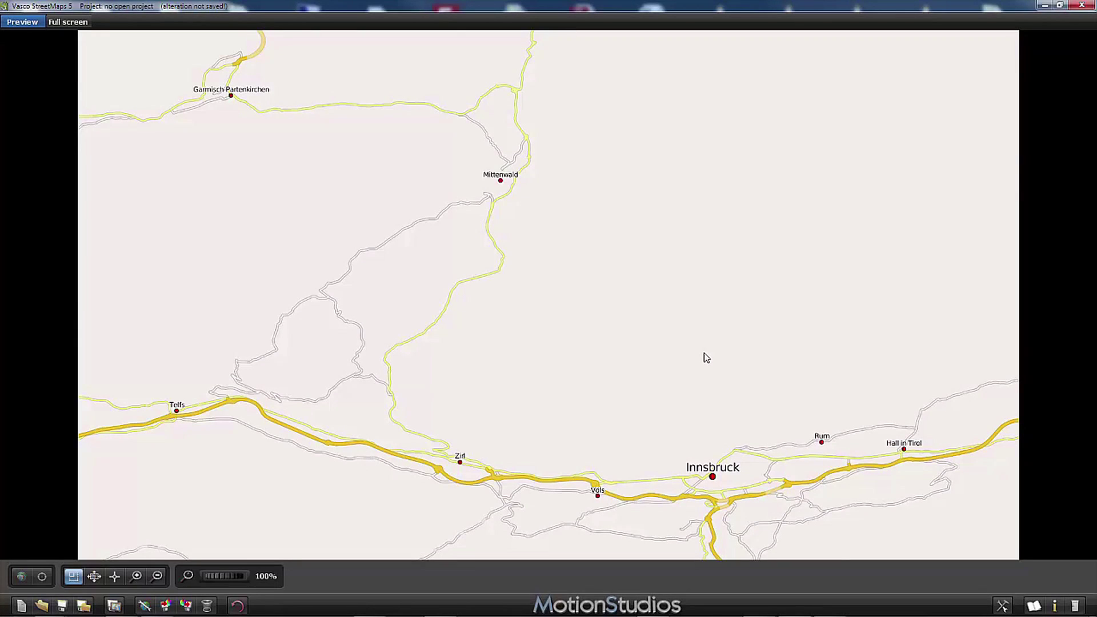
pyautogui.click(94, 576)
pyautogui.moveTo(421, 330); pyautogui.dragTo(449, 331)
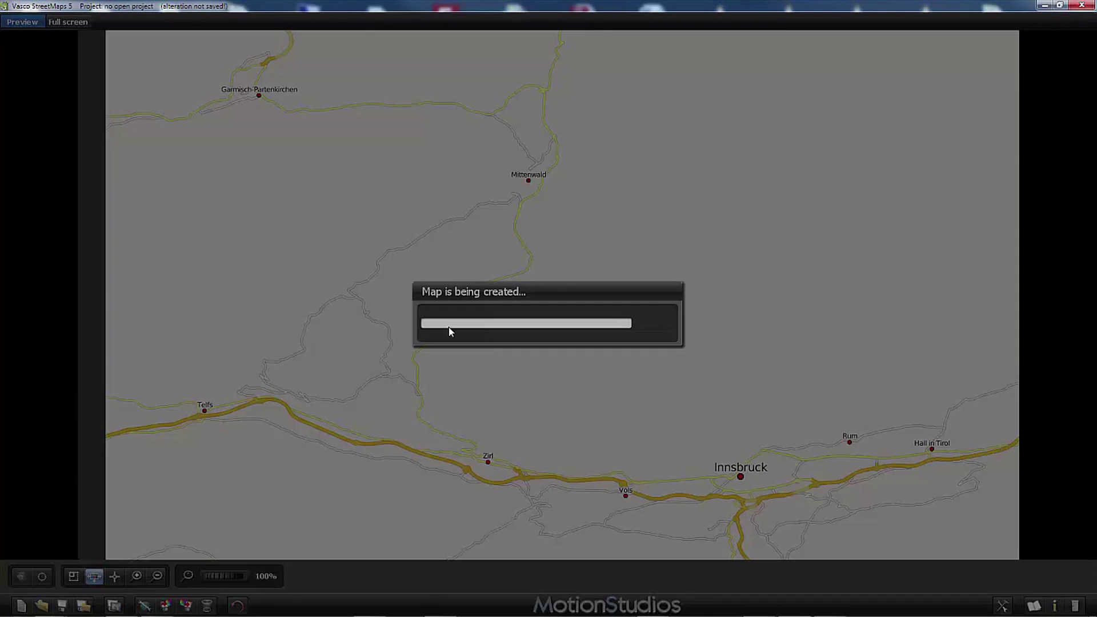
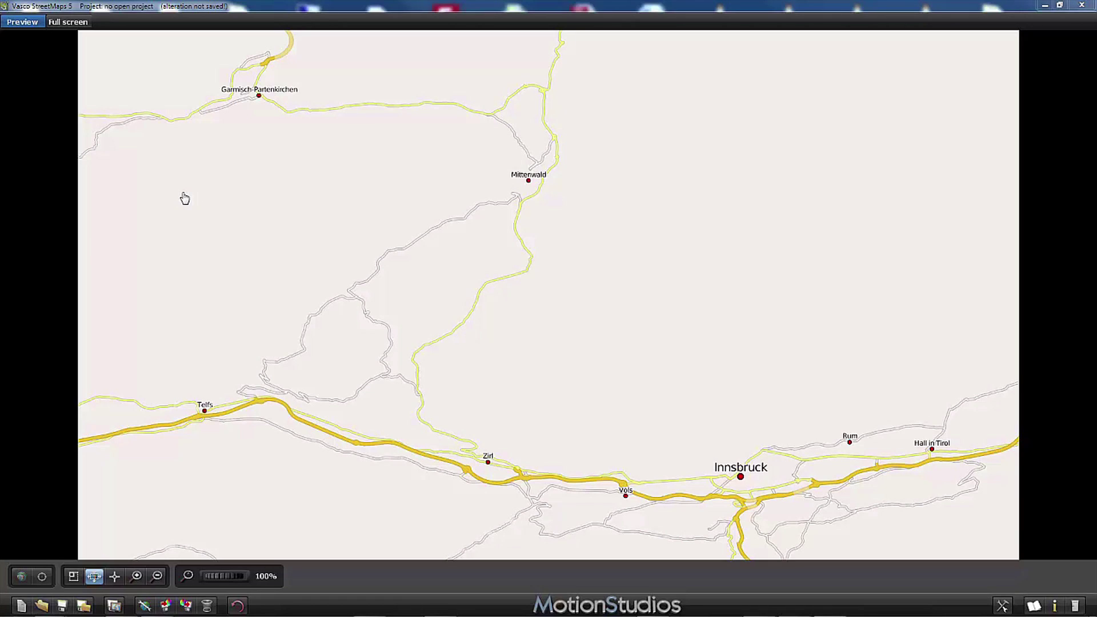
# Examine the full-resolution map in full screen mode, from Garmisch-Partenkirchen past Telfs to Innsbruck.
pyautogui.click(67, 23)
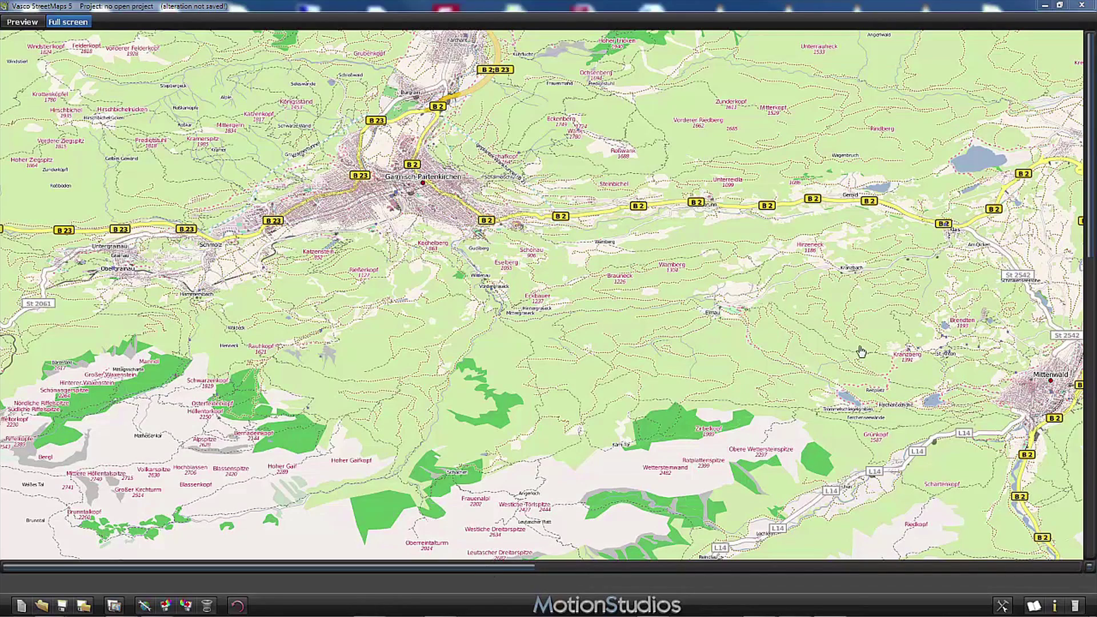
pyautogui.moveTo(1092, 160); pyautogui.dragTo(1014, 486)
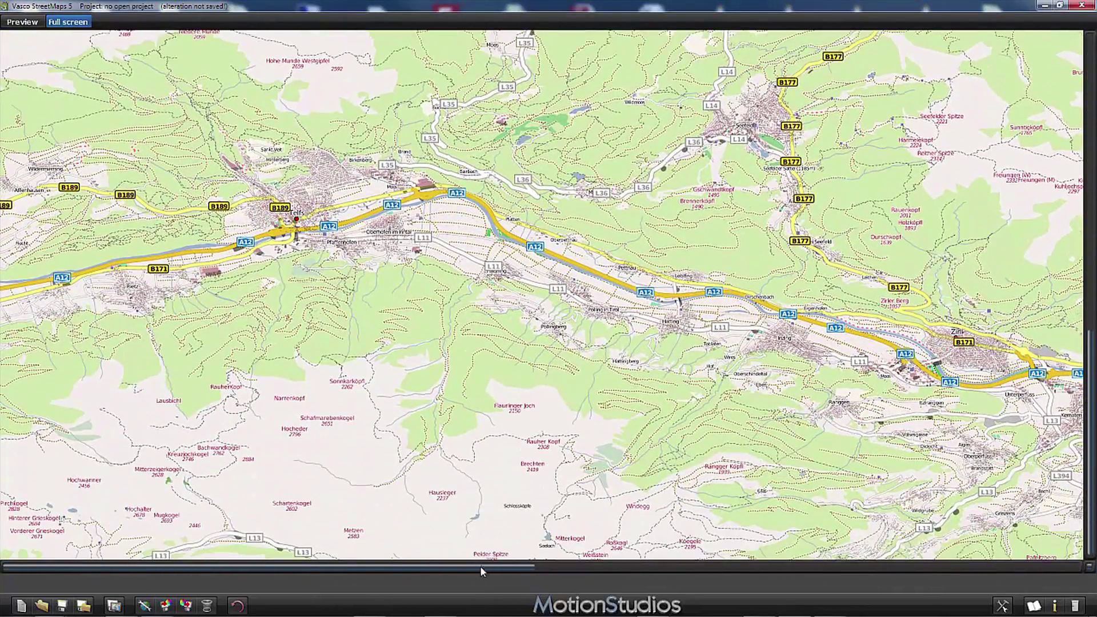
pyautogui.moveTo(476, 568); pyautogui.dragTo(1020, 567)
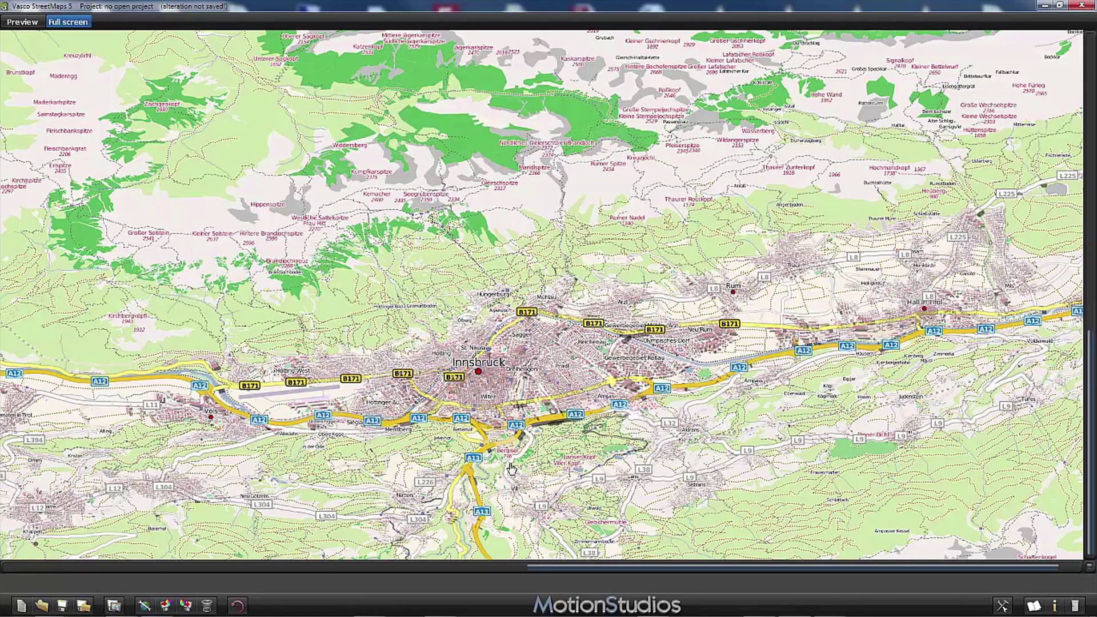
# Set the map background to Coloured heights in the map display settings and accept its elevation color scheme.
pyautogui.click(145, 606)
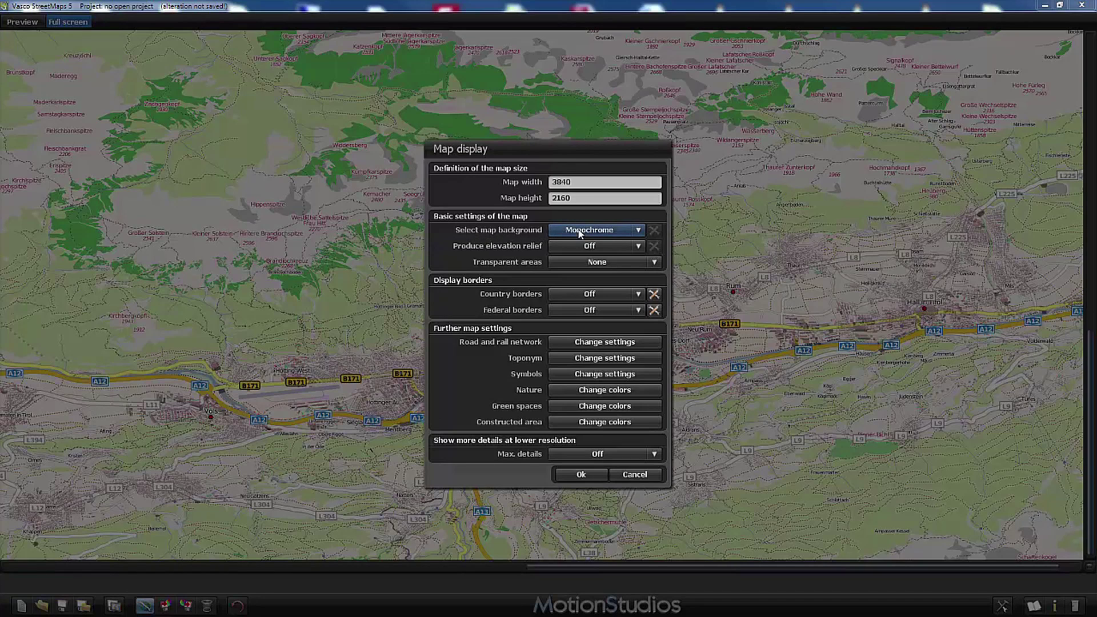
pyautogui.click(639, 231)
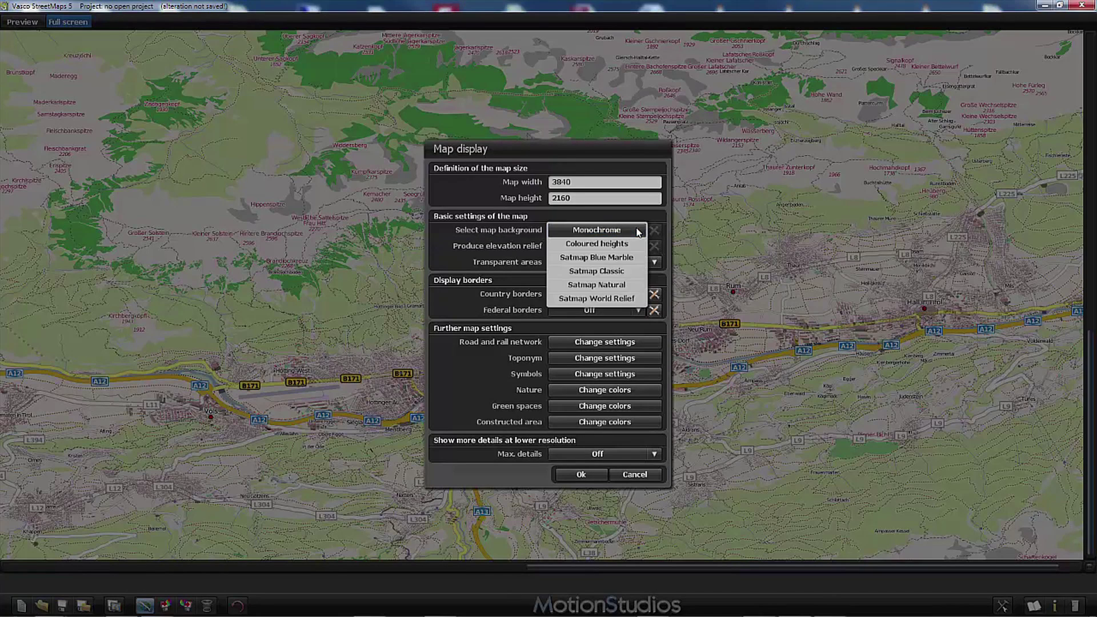
pyautogui.click(619, 244)
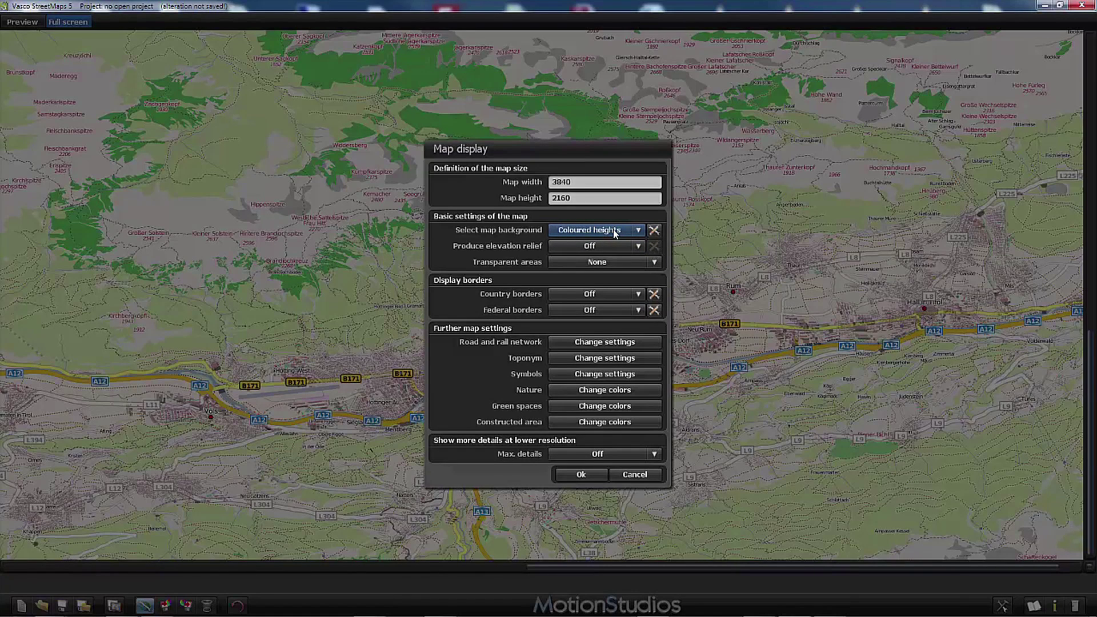
pyautogui.click(653, 230)
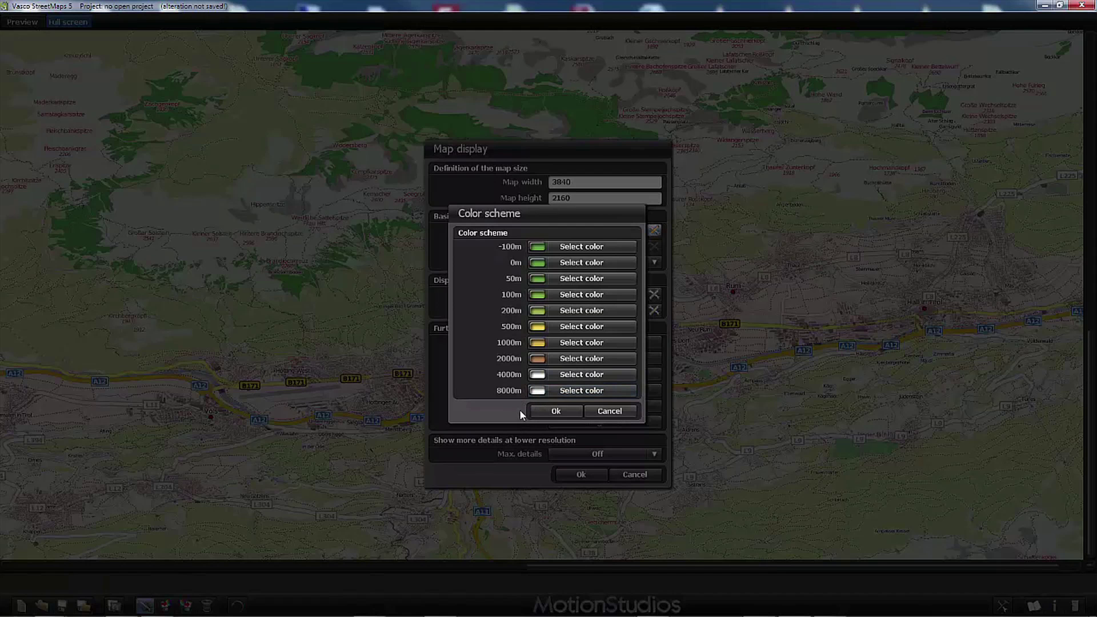
pyautogui.click(554, 411)
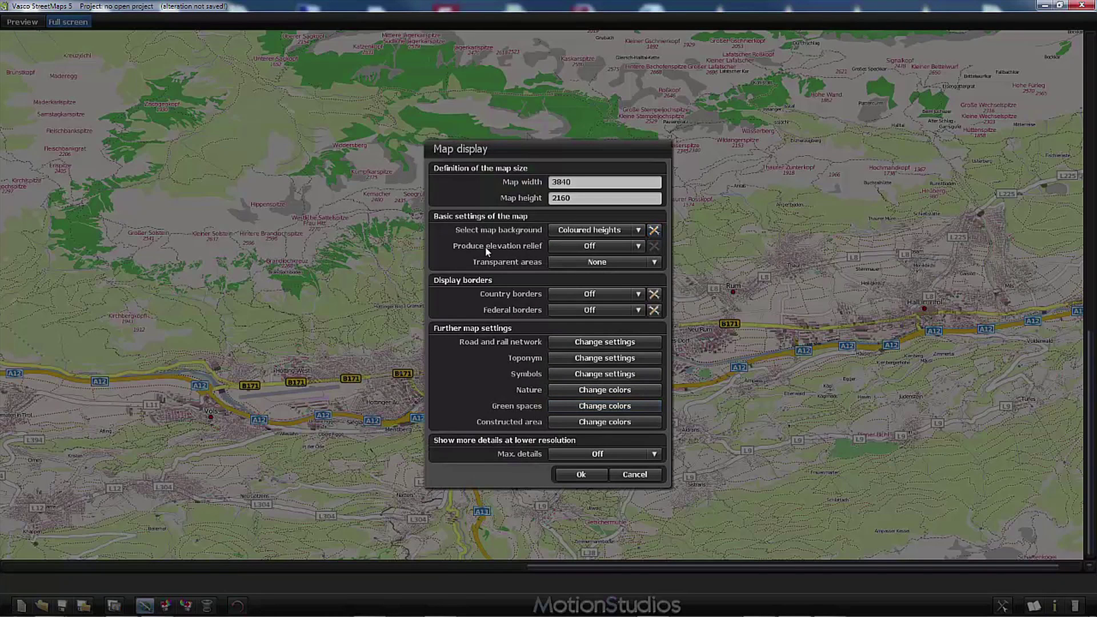
# Turn on the elevation relief and accept a relief intensity of 30.
pyautogui.click(578, 246)
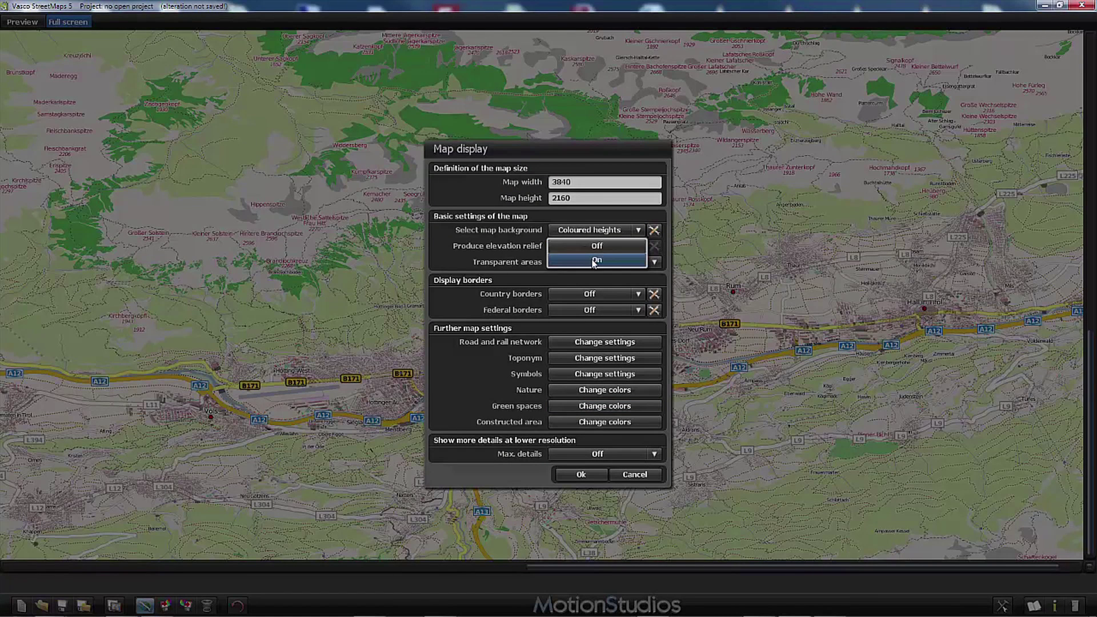
pyautogui.click(592, 260)
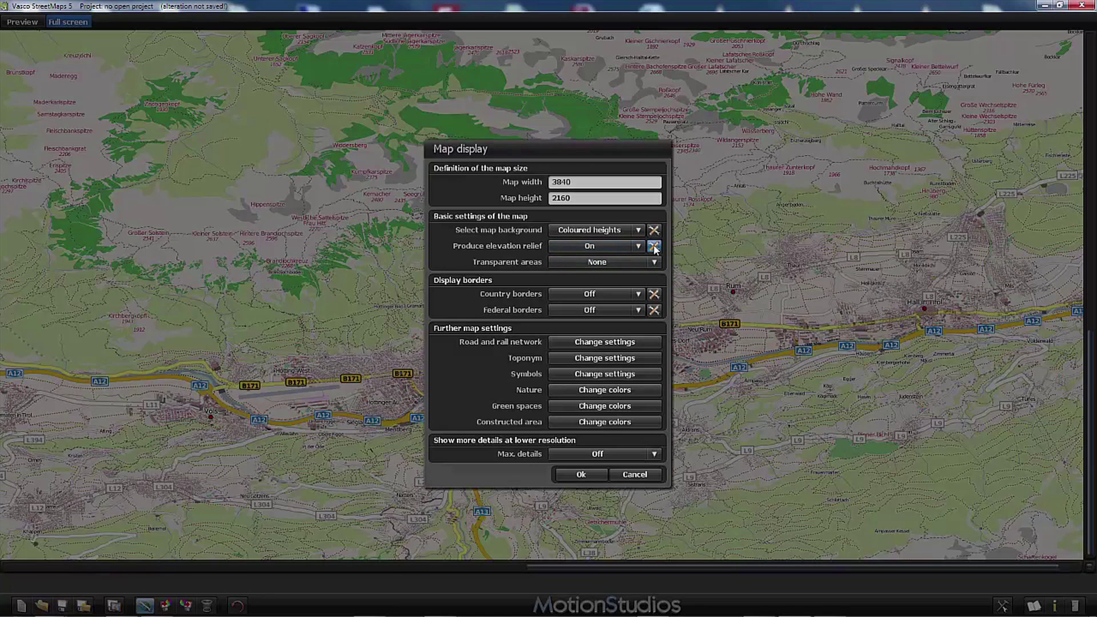
pyautogui.click(654, 247)
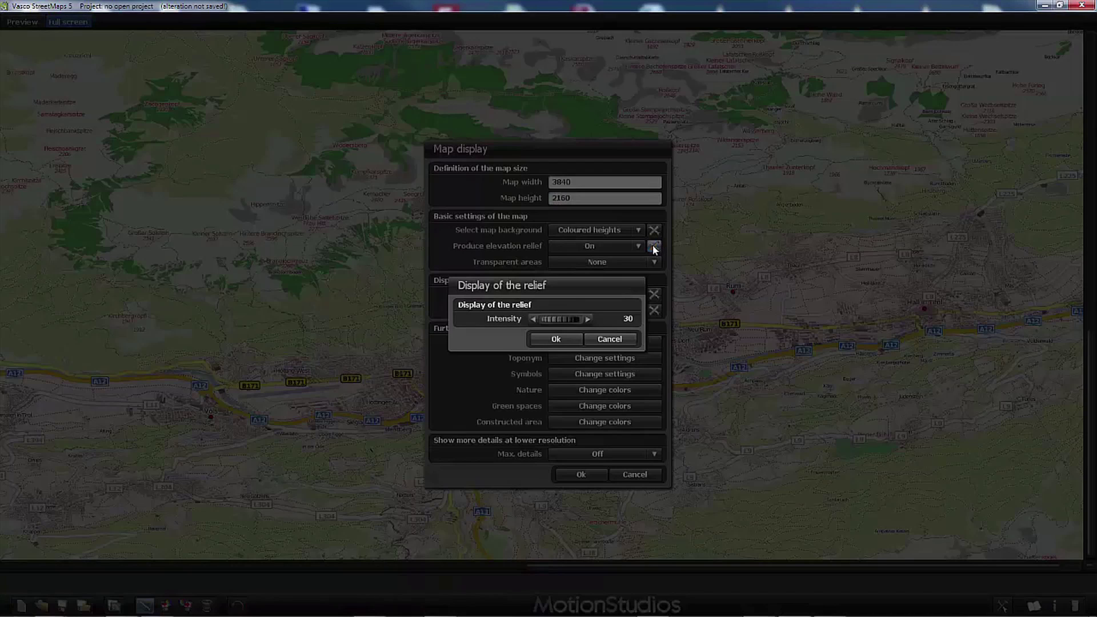
pyautogui.click(553, 338)
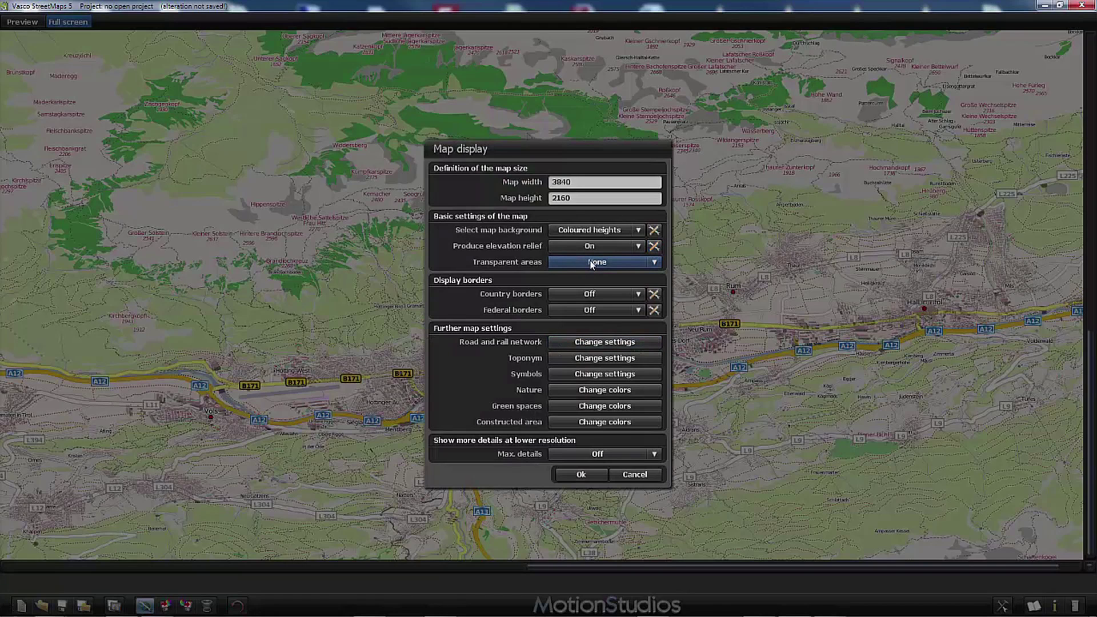
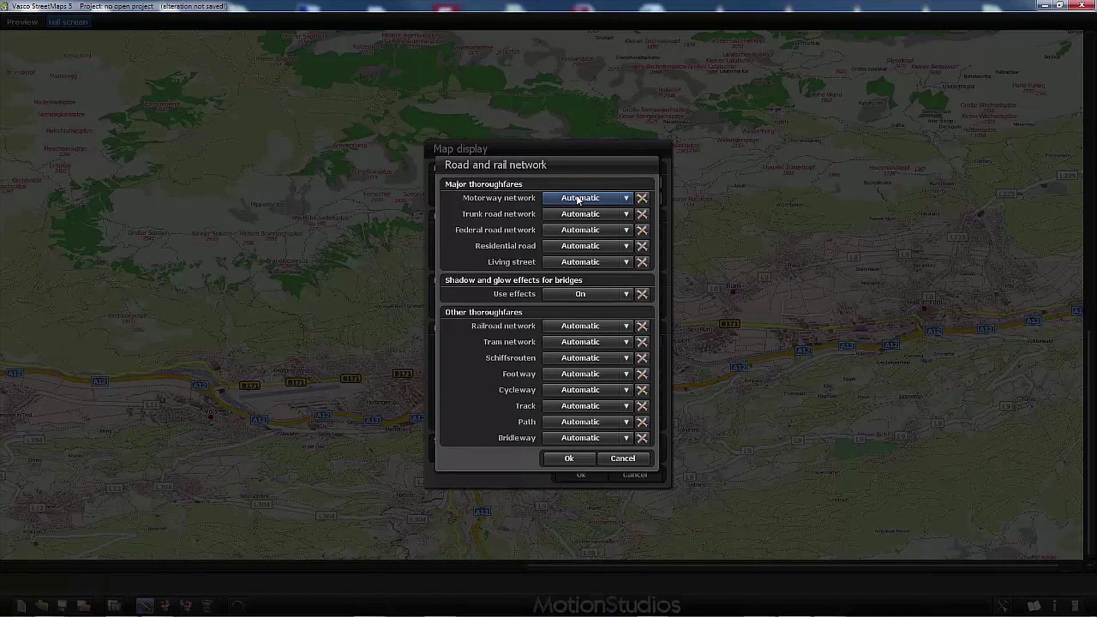
# Examine the motorway network's visibility, label, line and border options in the road and rail network settings, then cancel out.
pyautogui.click(578, 199)
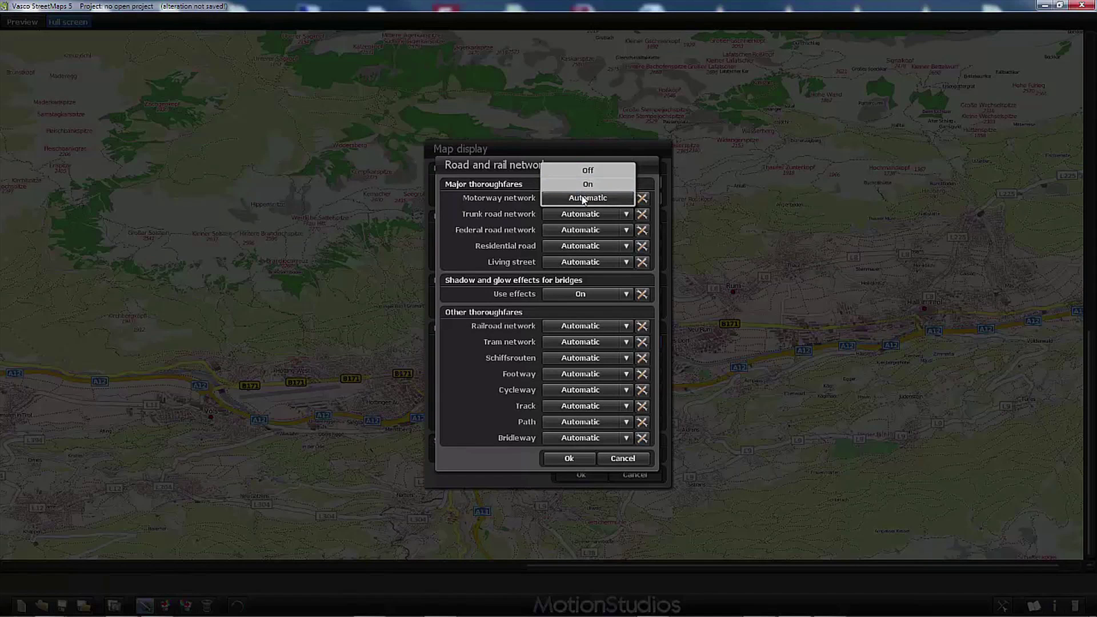
pyautogui.click(582, 196)
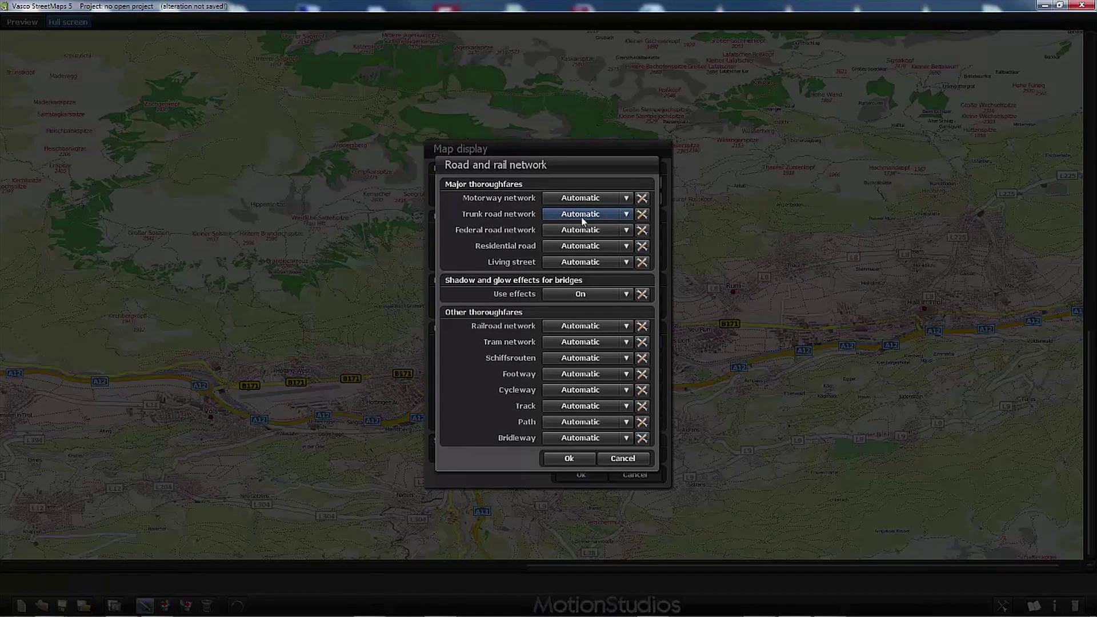
pyautogui.click(642, 198)
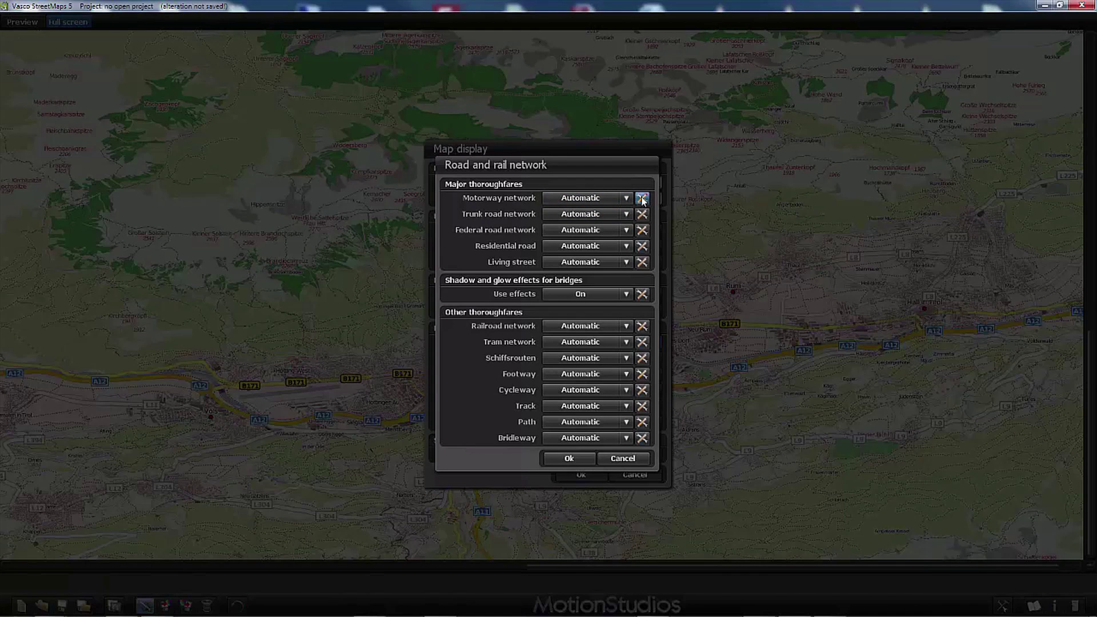
pyautogui.click(642, 198)
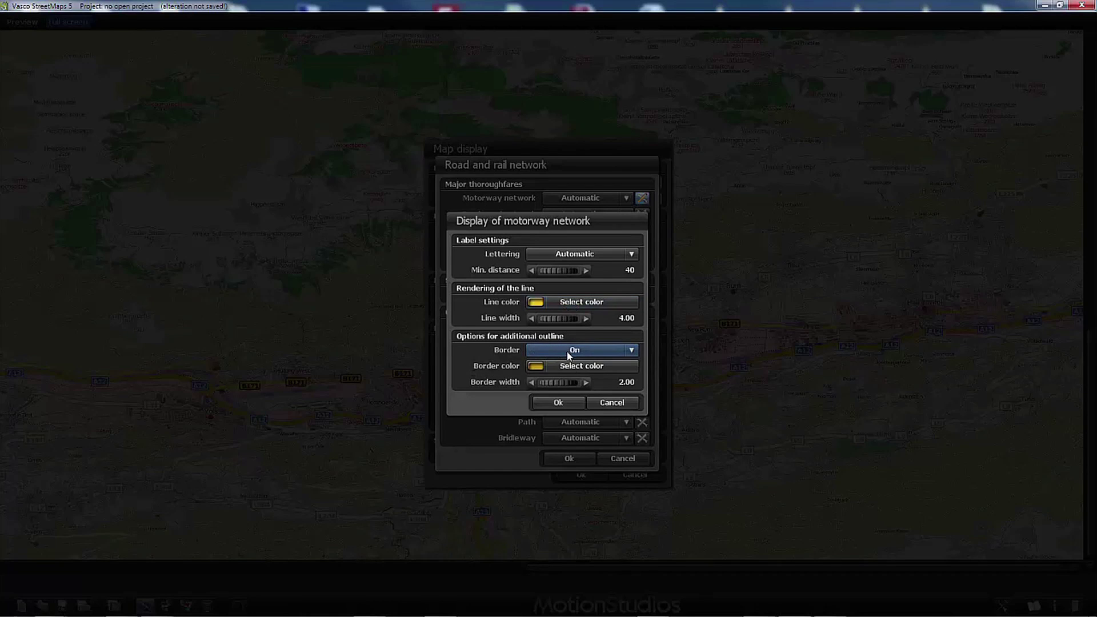
pyautogui.click(611, 403)
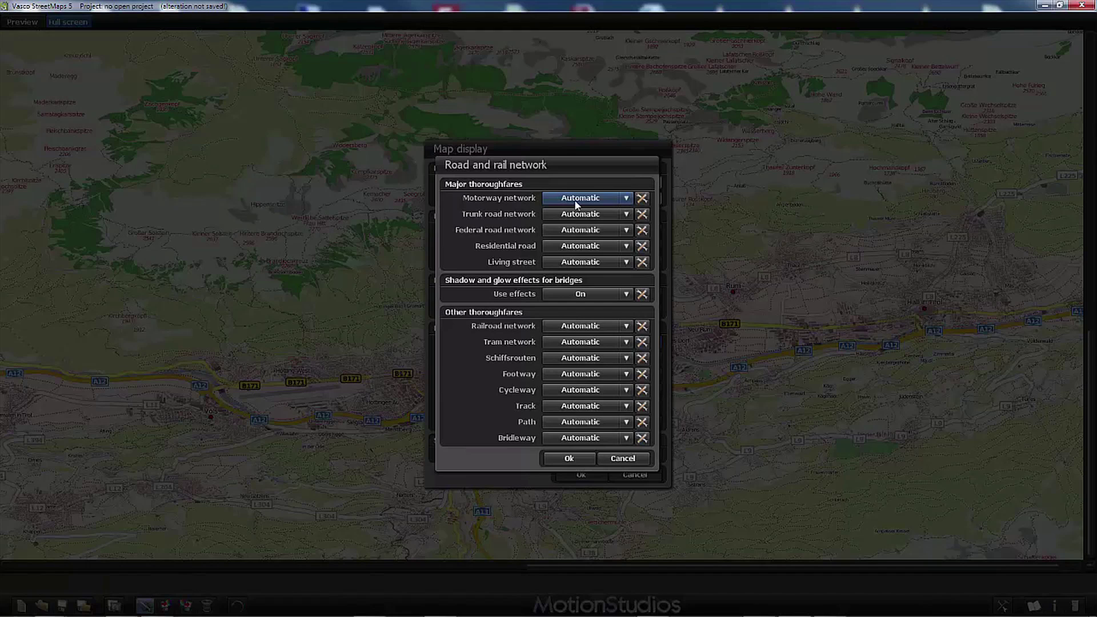
pyautogui.click(625, 459)
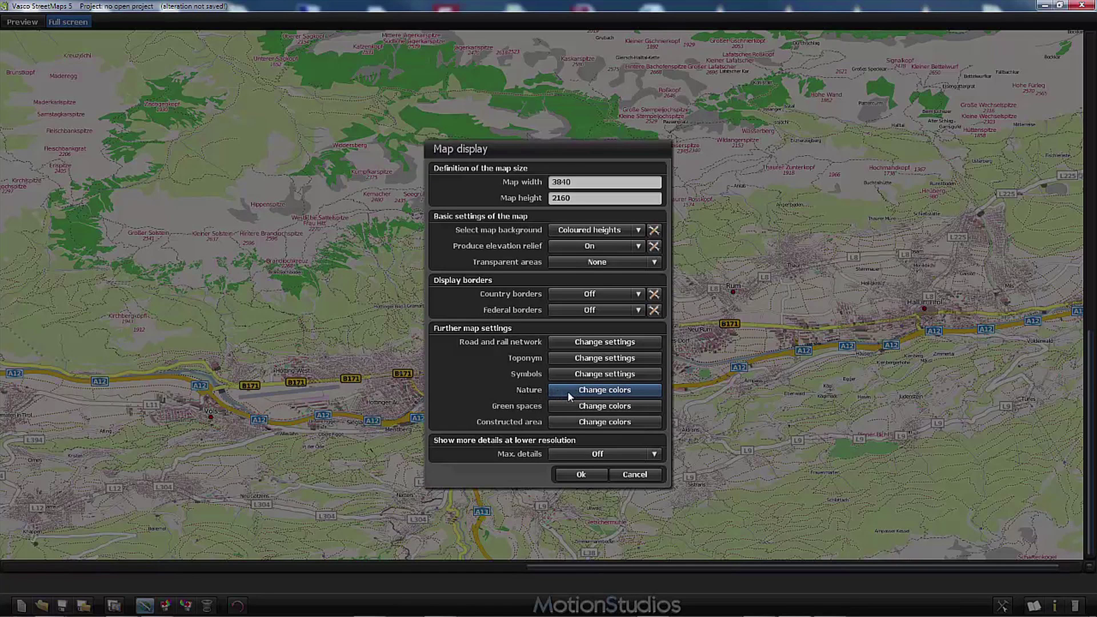
# Look at the Wood area's color values in the nature color settings and cancel the color selection.
pyautogui.click(585, 390)
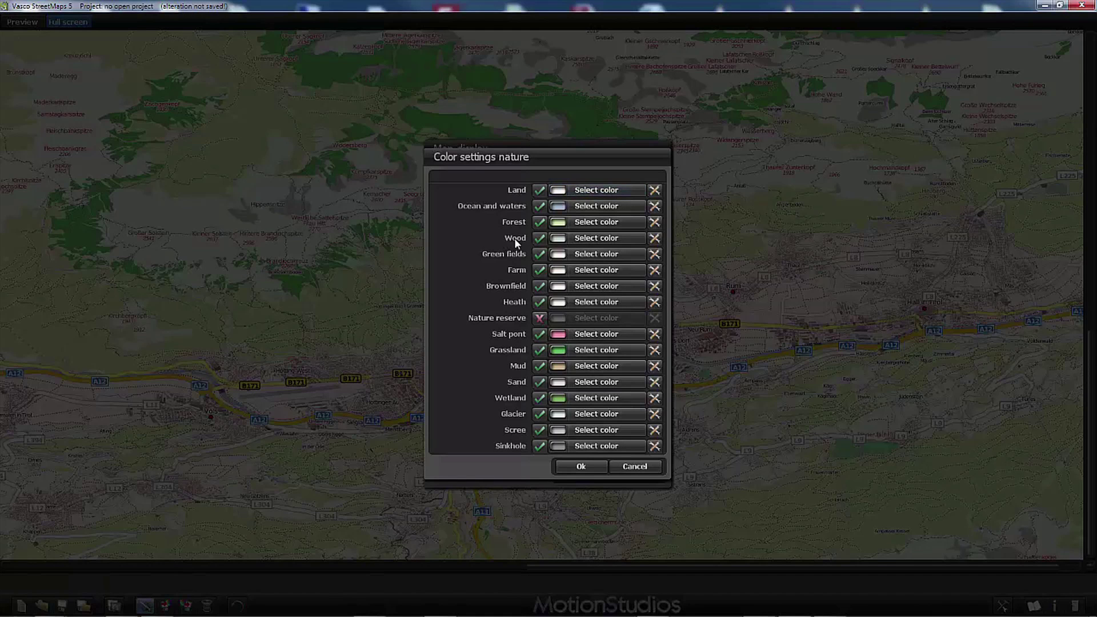
pyautogui.click(594, 240)
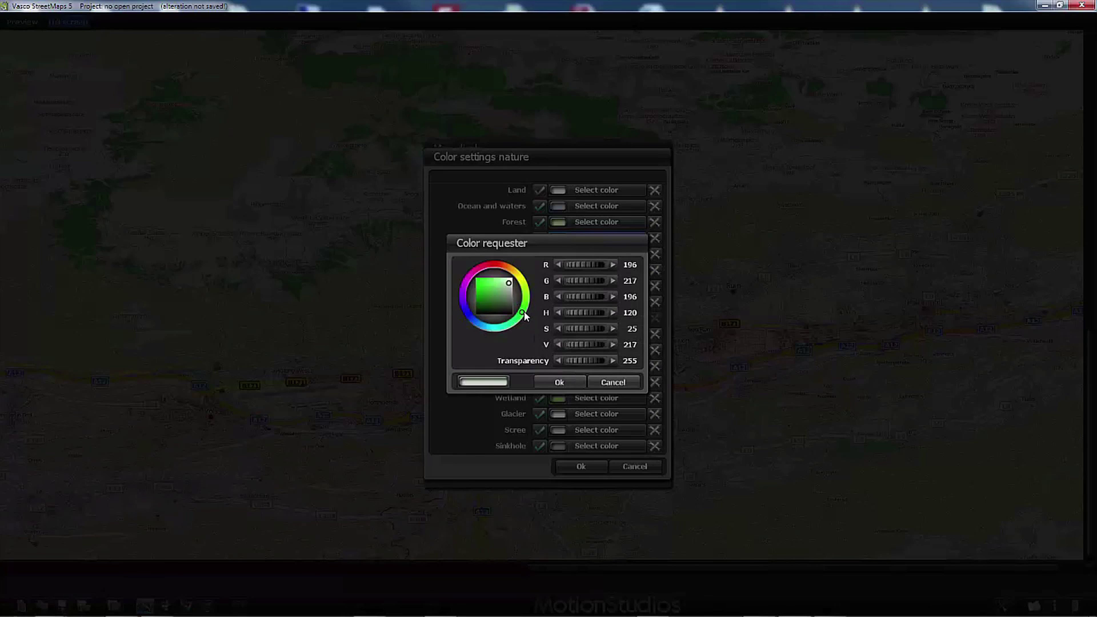
pyautogui.click(604, 382)
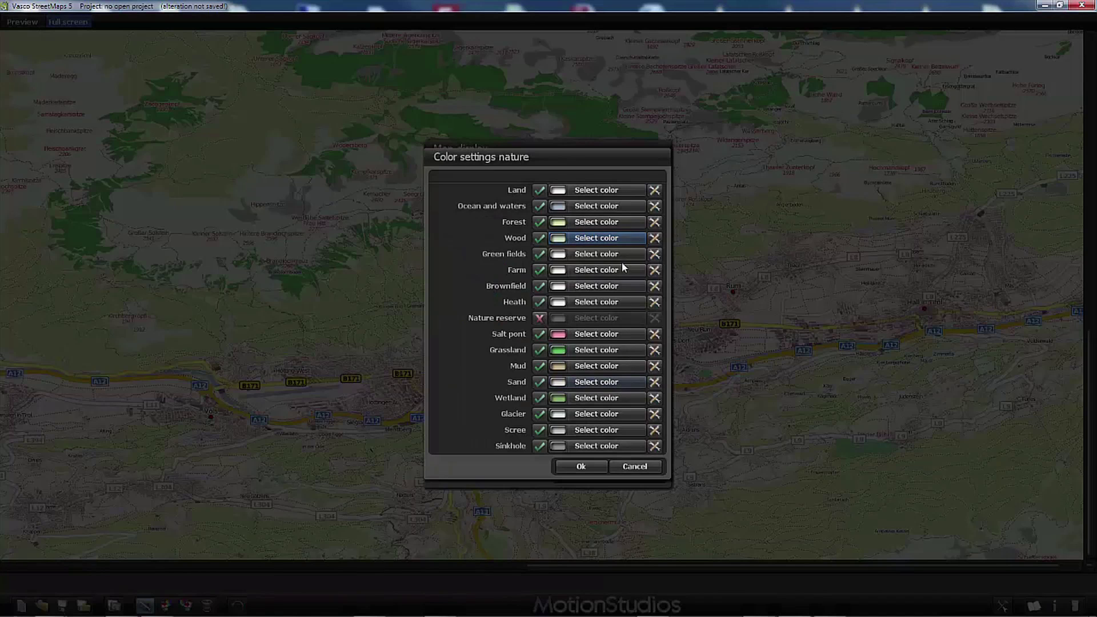
# Turn on a pattern with the Forest 1 material for the Wood area and accept the nature color settings.
pyautogui.click(655, 237)
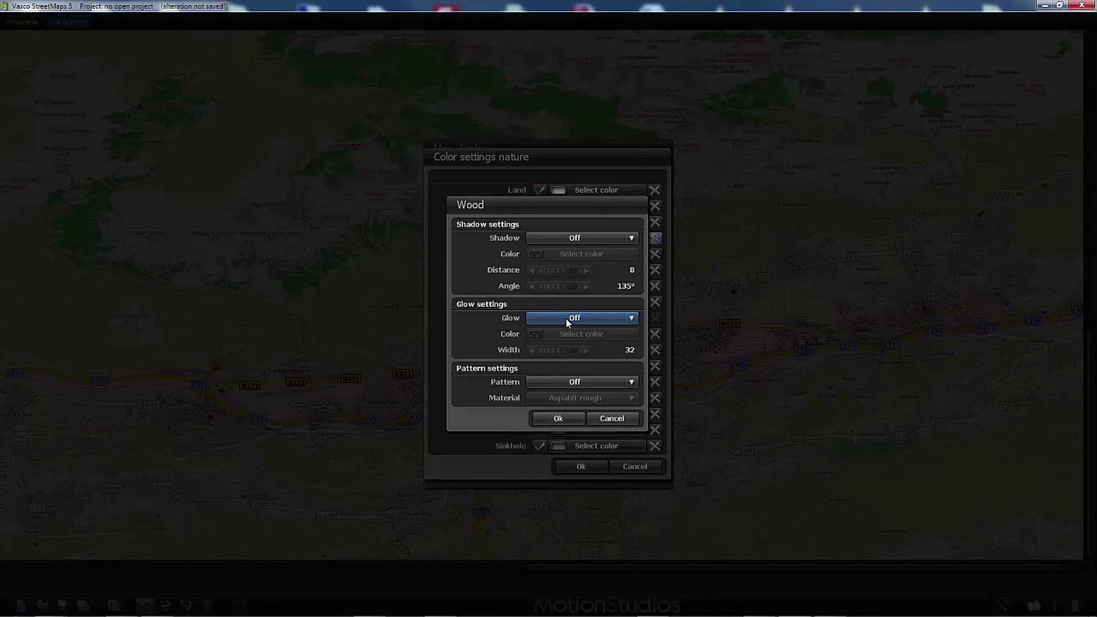
pyautogui.click(559, 381)
pyautogui.click(570, 395)
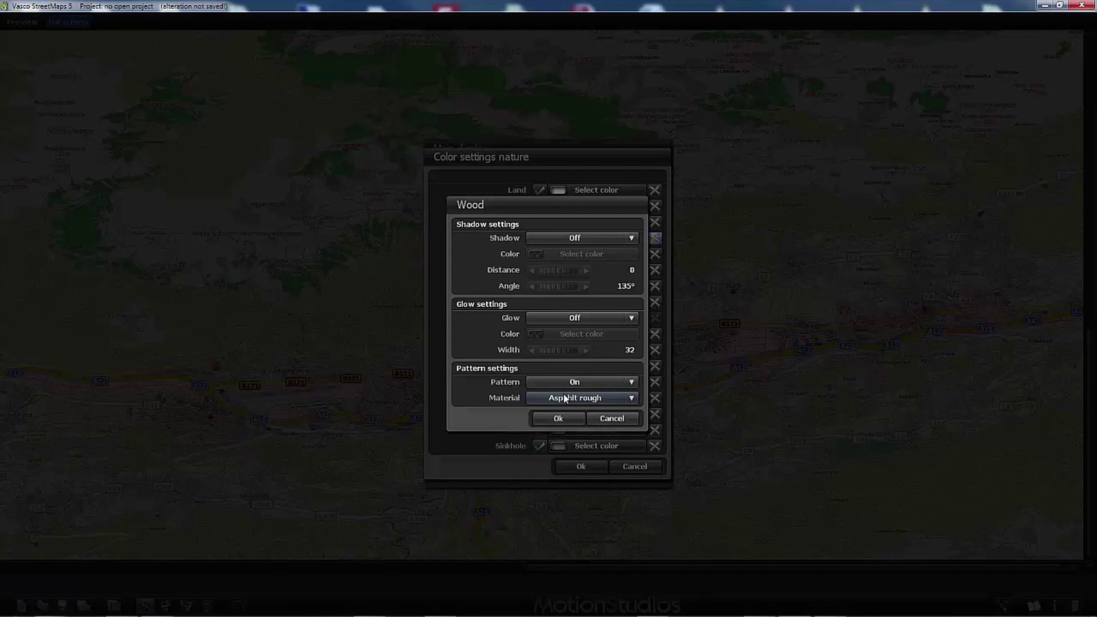
pyautogui.click(578, 399)
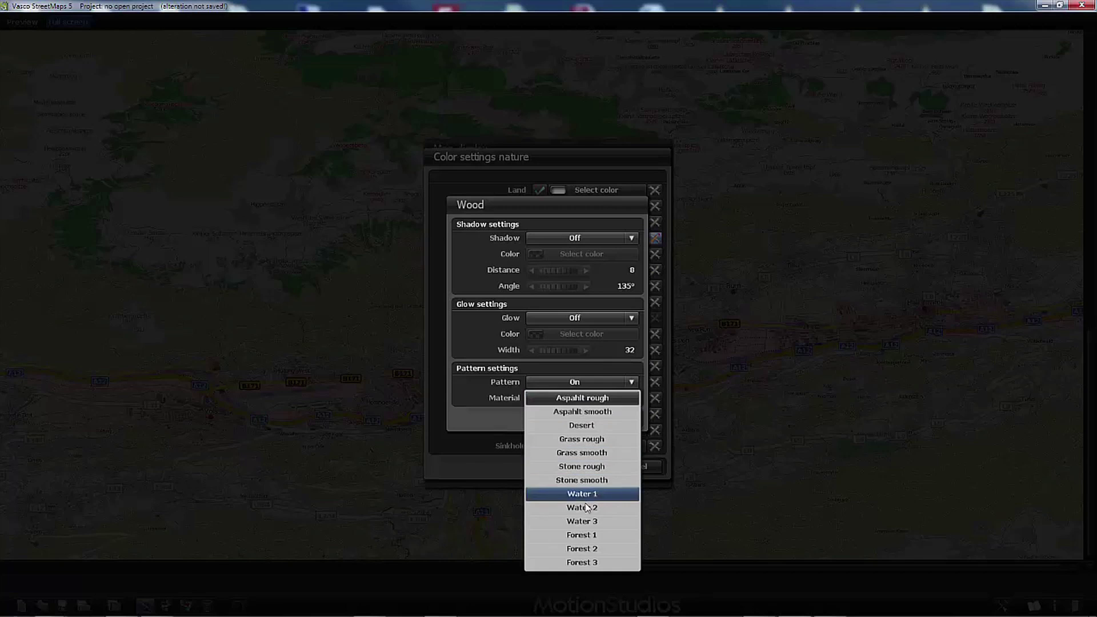
pyautogui.click(590, 537)
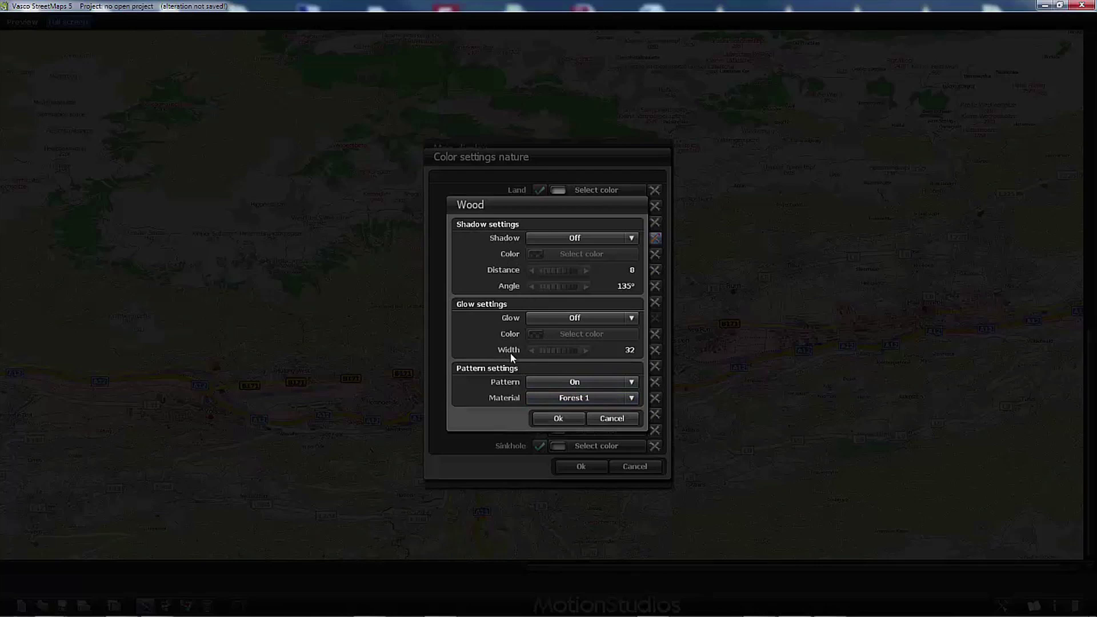
pyautogui.click(559, 419)
pyautogui.press('Return')
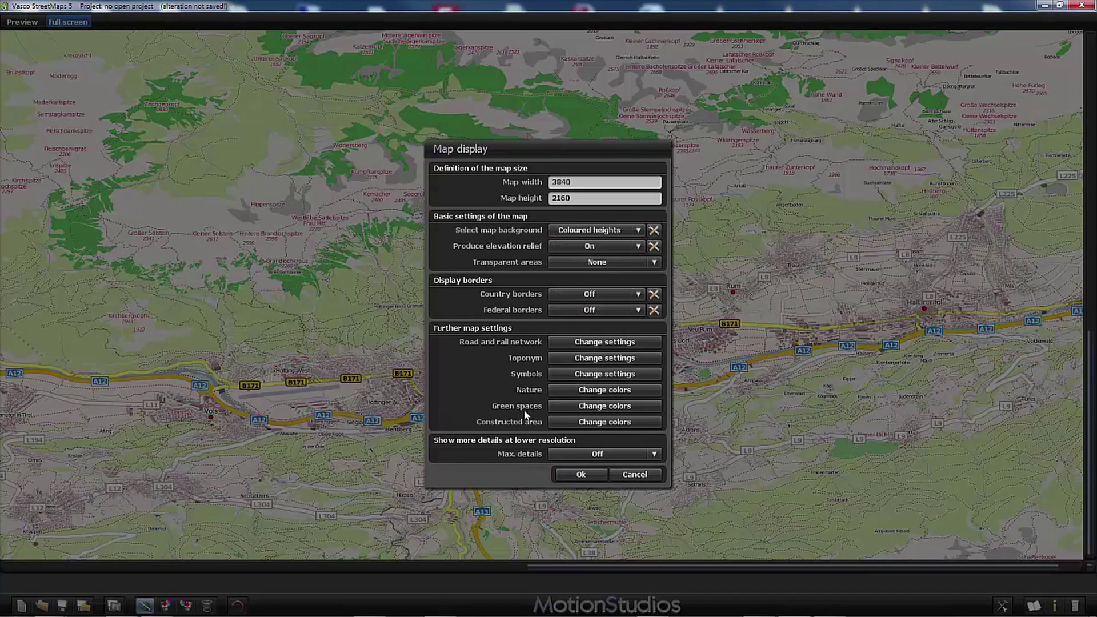
# Review and accept the green area colors, turn on maximum details and apply the map display settings.
pyautogui.click(601, 411)
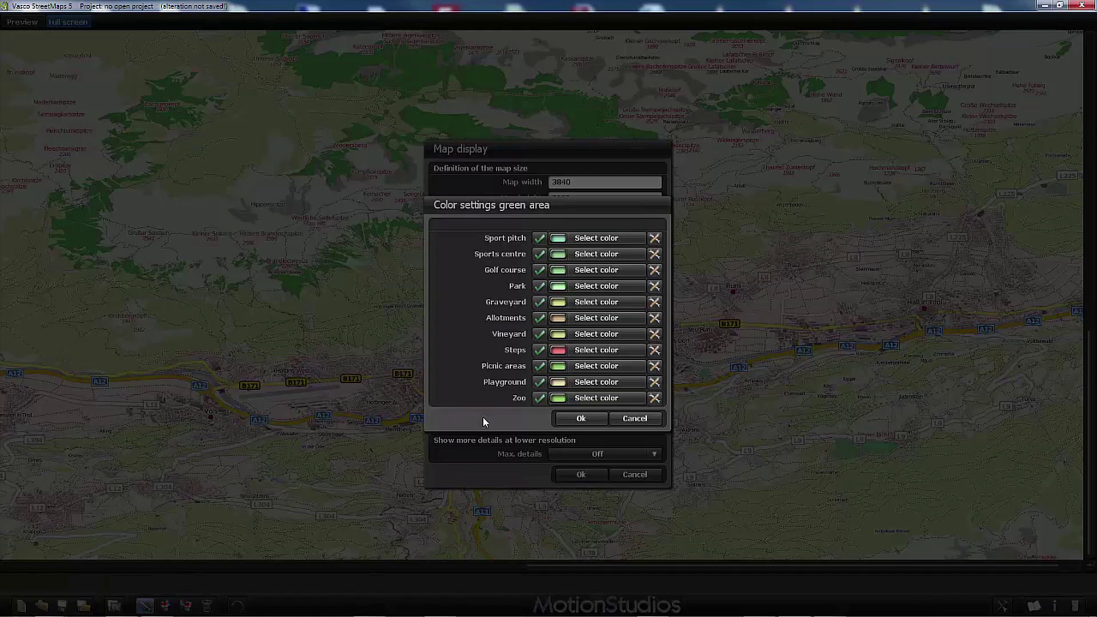
pyautogui.click(574, 418)
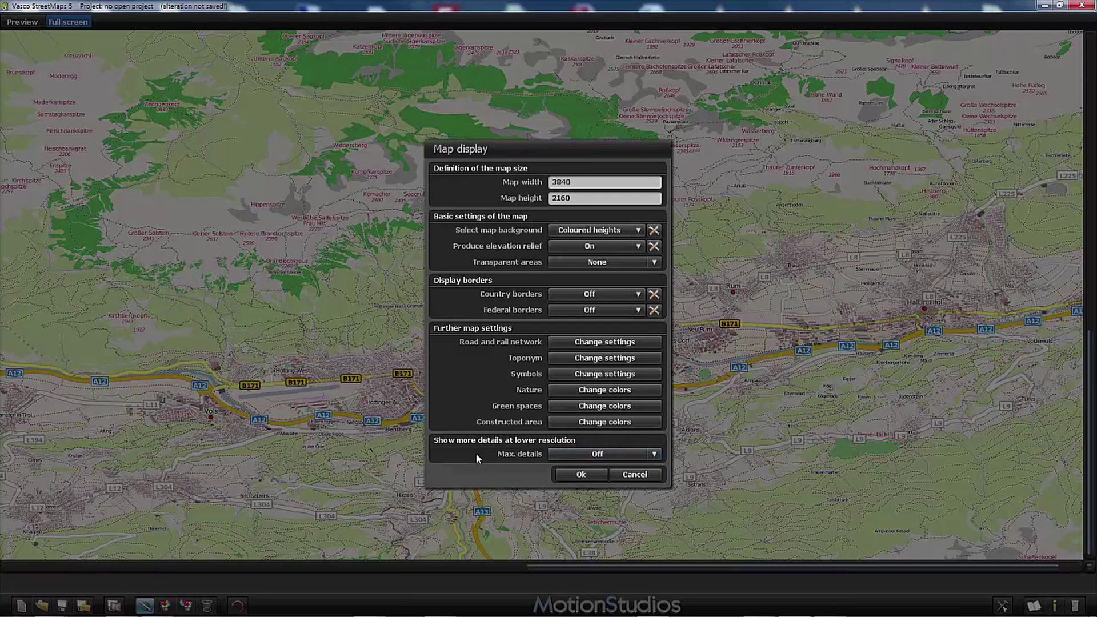
pyautogui.click(585, 454)
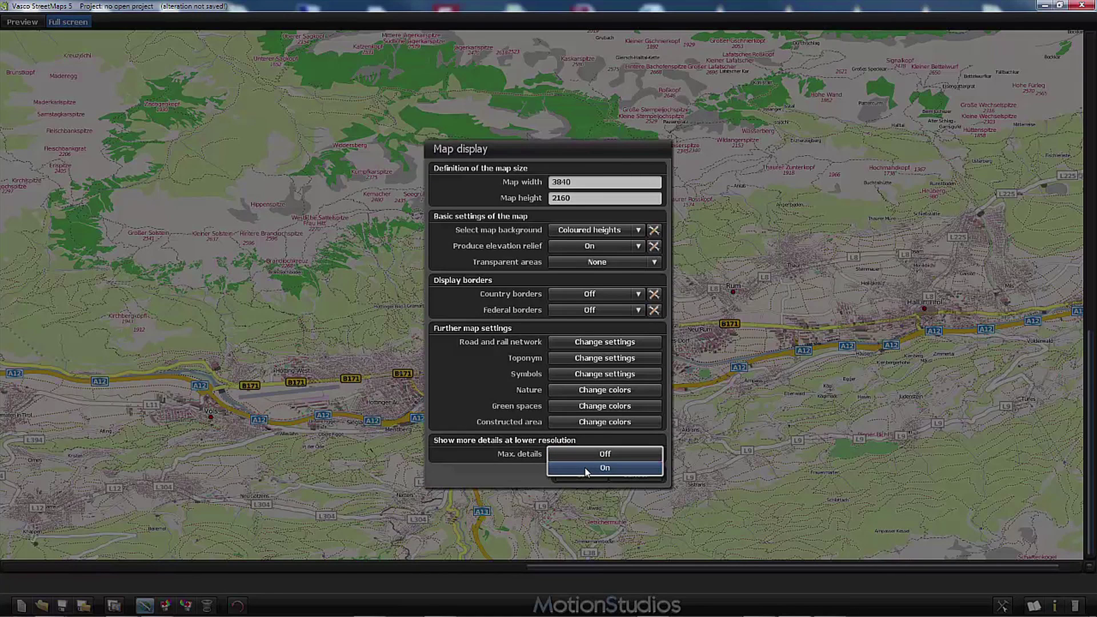
pyautogui.click(585, 468)
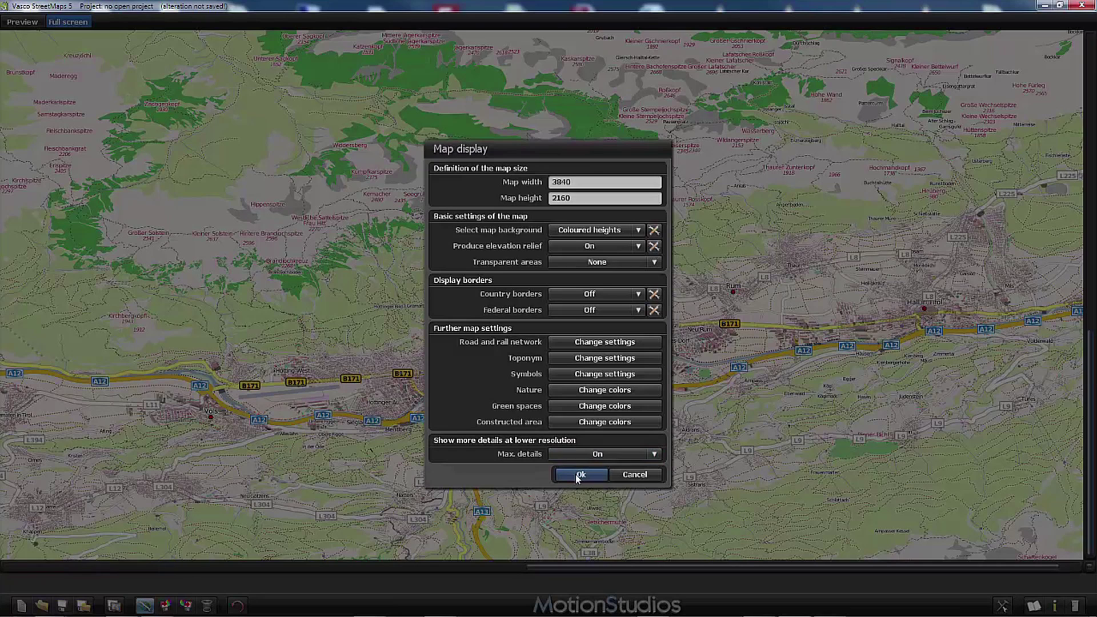
pyautogui.click(578, 476)
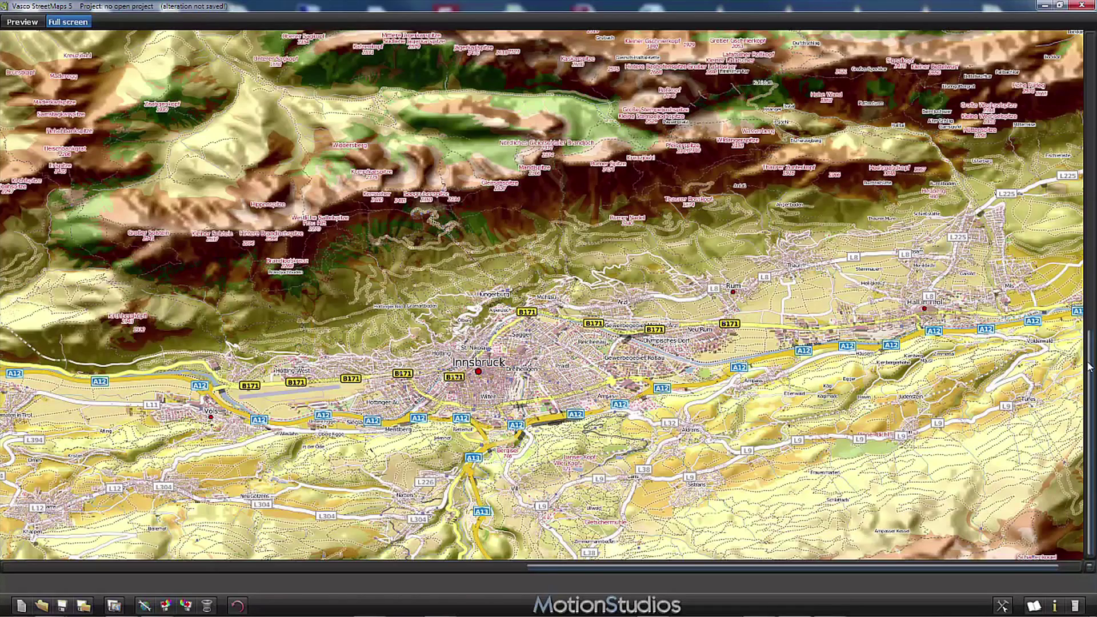
# Load the ReliefMaps.prs preset from the Presets folder, accepting the loss of the current presets.
pyautogui.moveTo(1089, 367); pyautogui.dragTo(1090, 124)
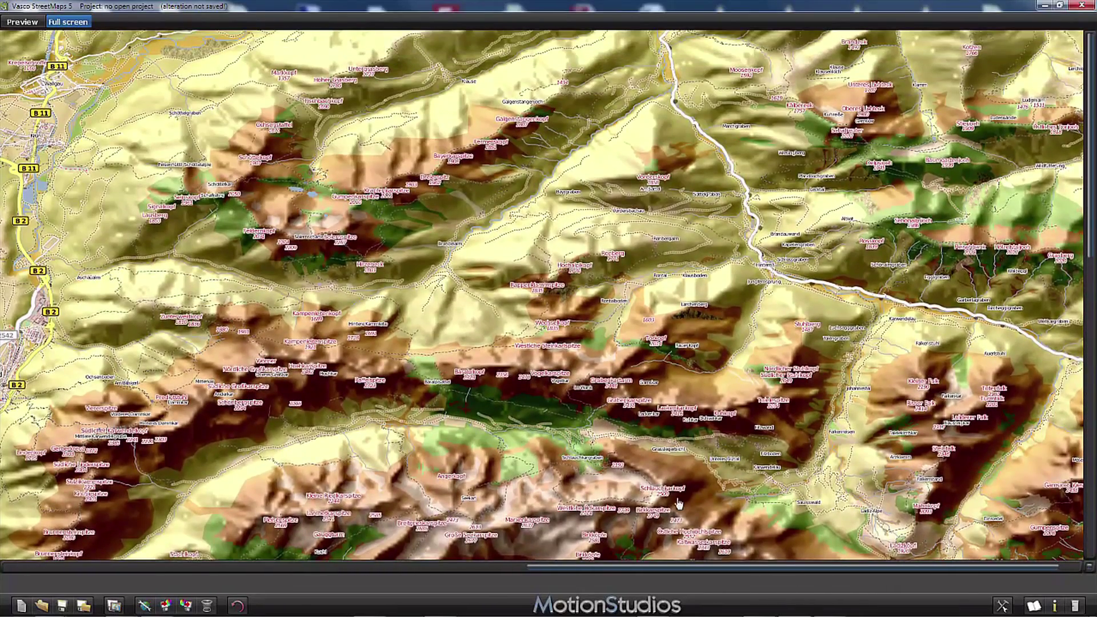
pyautogui.moveTo(640, 567); pyautogui.dragTo(127, 564)
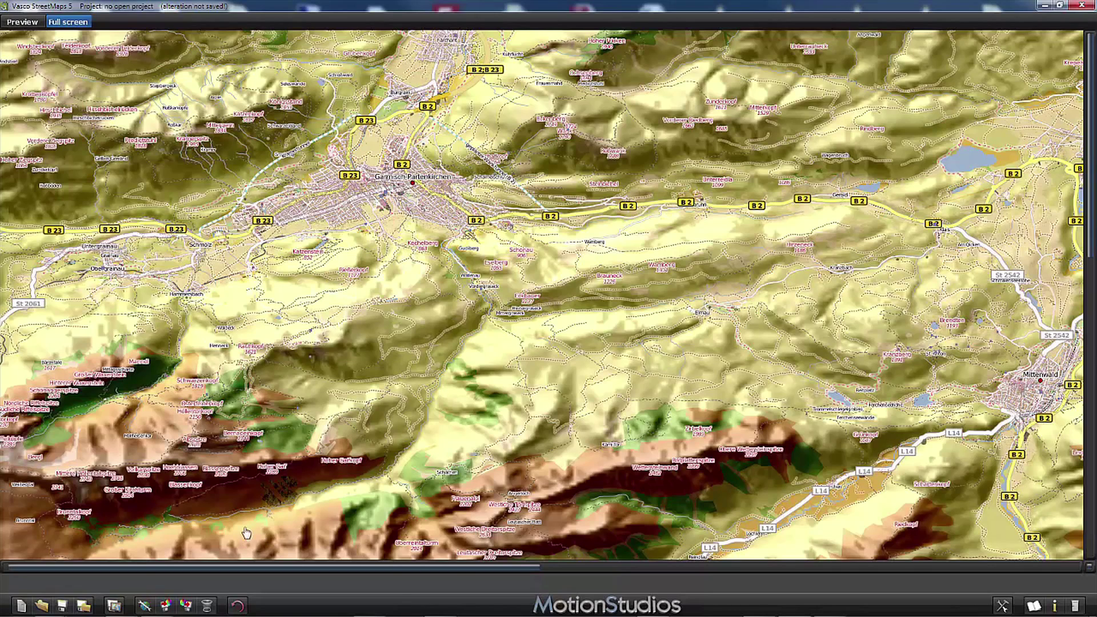
pyautogui.click(165, 606)
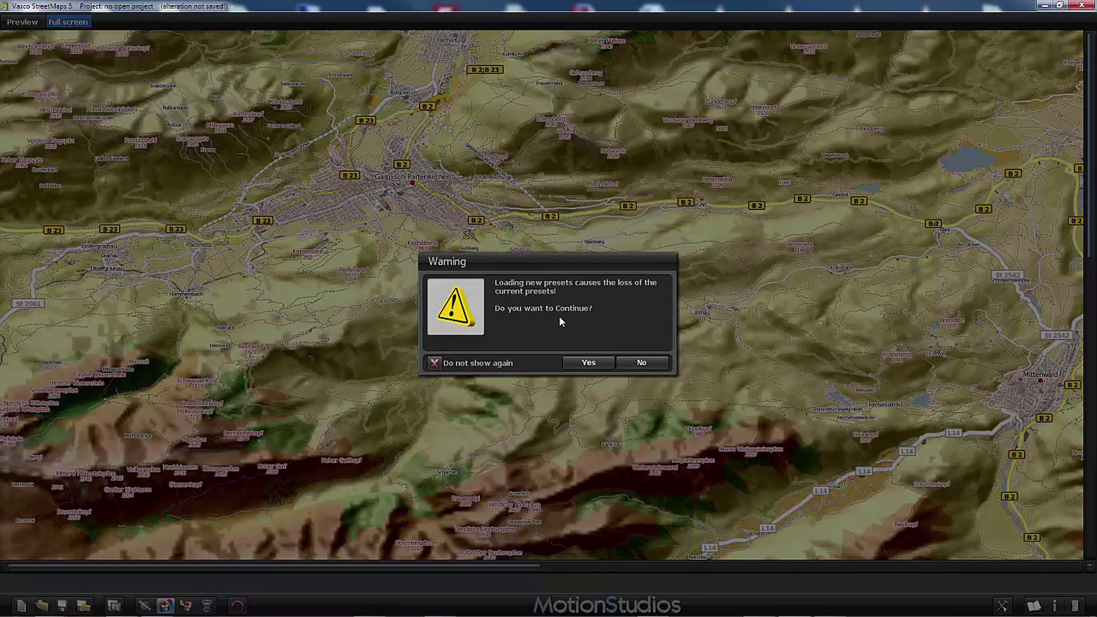
pyautogui.click(588, 363)
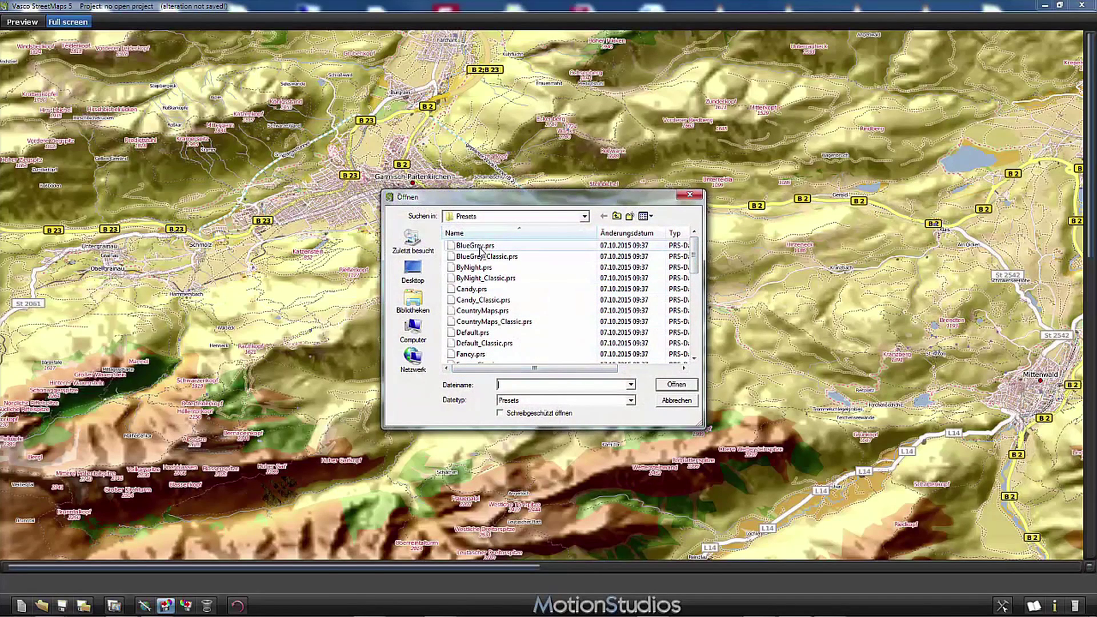
pyautogui.moveTo(694, 258); pyautogui.dragTo(696, 344)
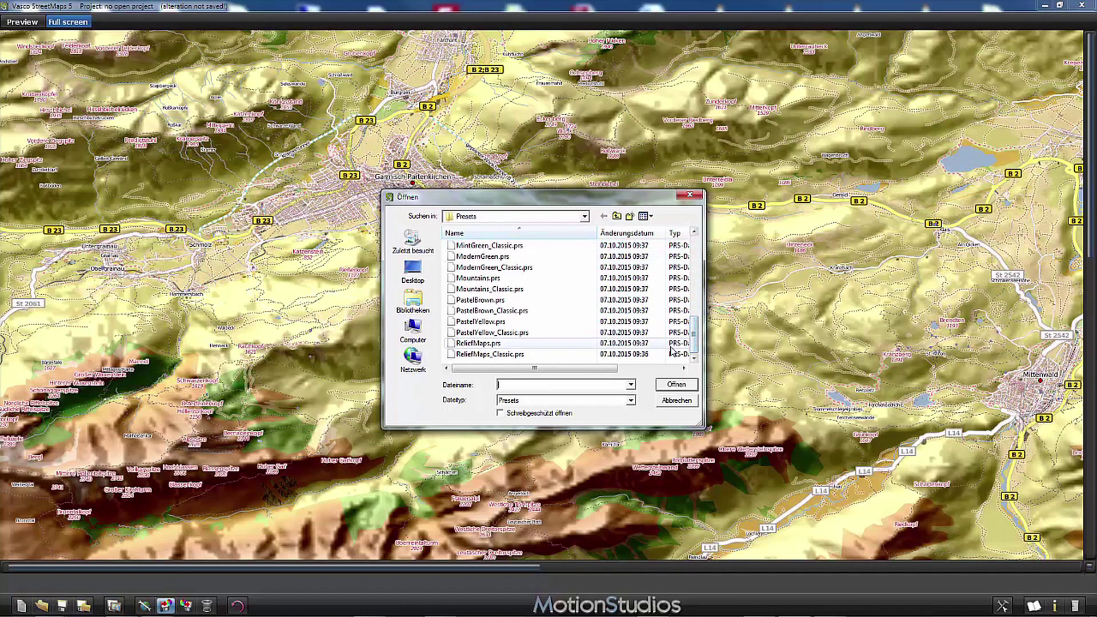
pyautogui.doubleClick(471, 345)
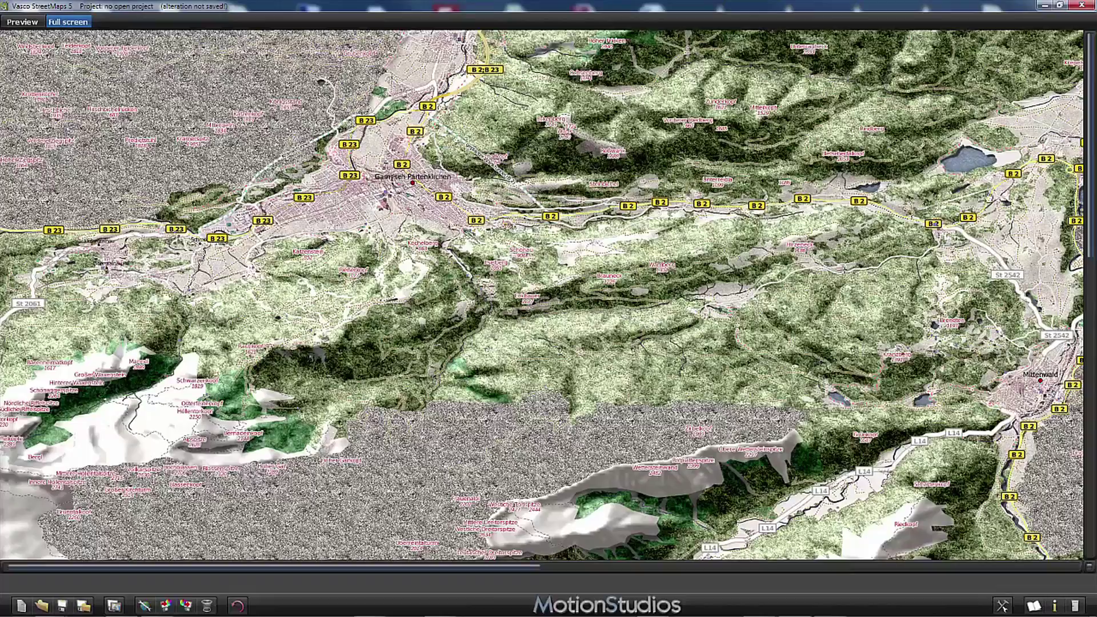
# Start saving the project under a chosen file, select Garmisch - Innsbruck.prj, and cancel without saving.
pyautogui.moveTo(1088, 148); pyautogui.dragTo(1087, 454)
pyautogui.moveTo(459, 570); pyautogui.dragTo(835, 570)
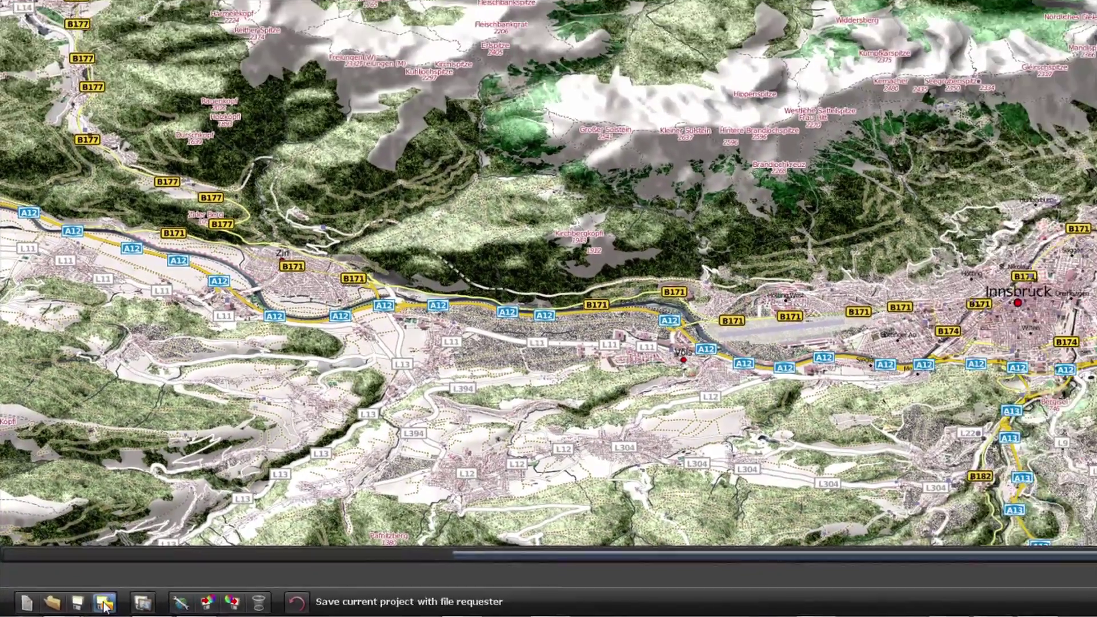
pyautogui.click(124, 600)
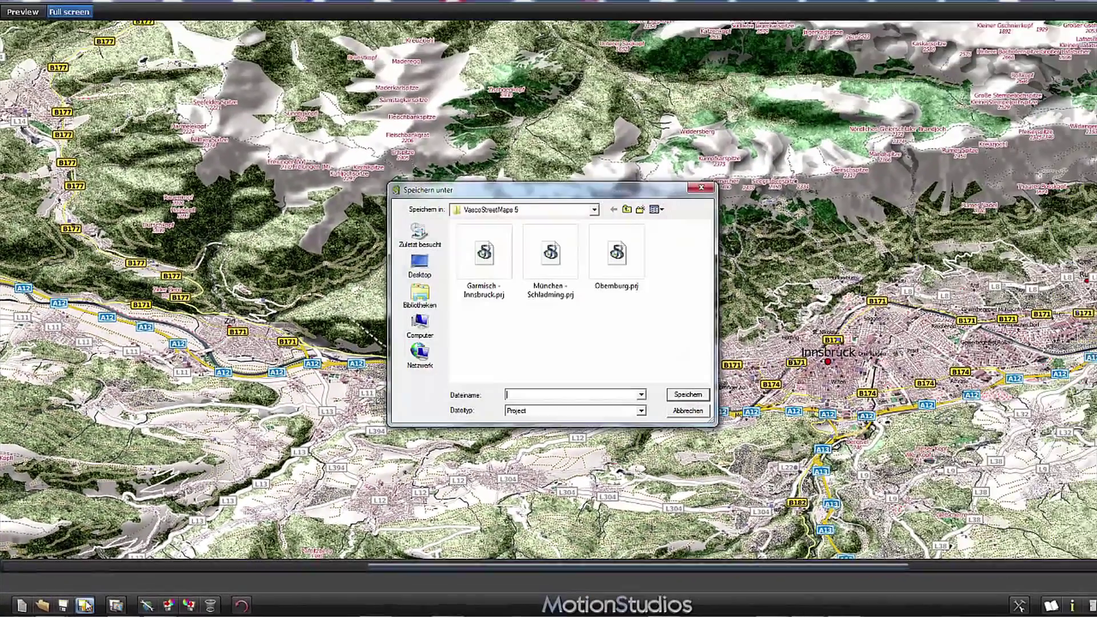
pyautogui.click(475, 271)
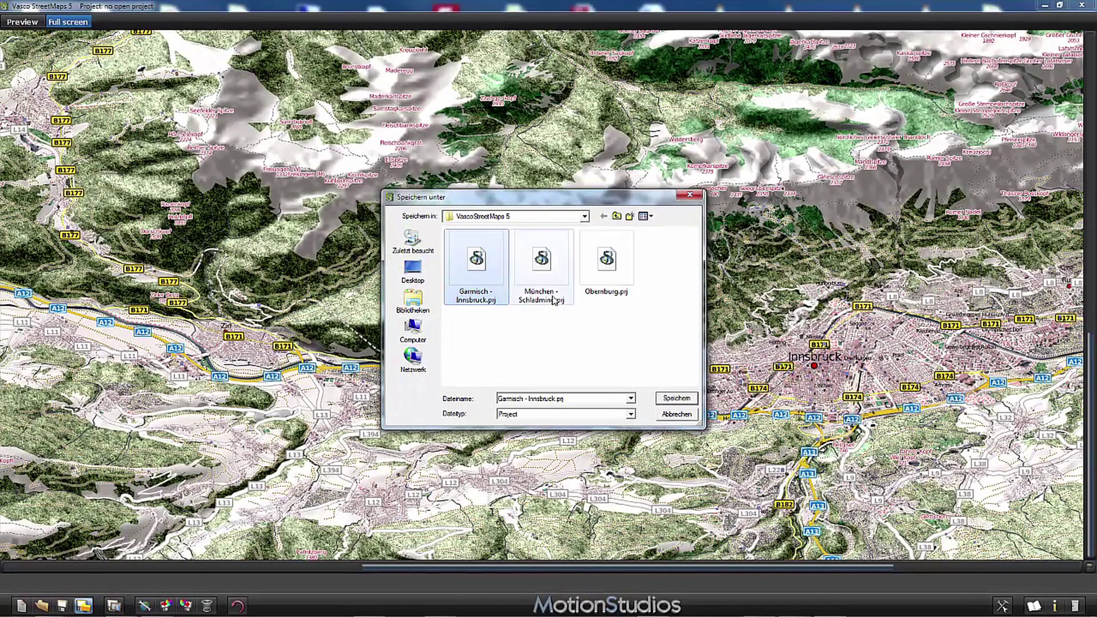
pyautogui.click(677, 413)
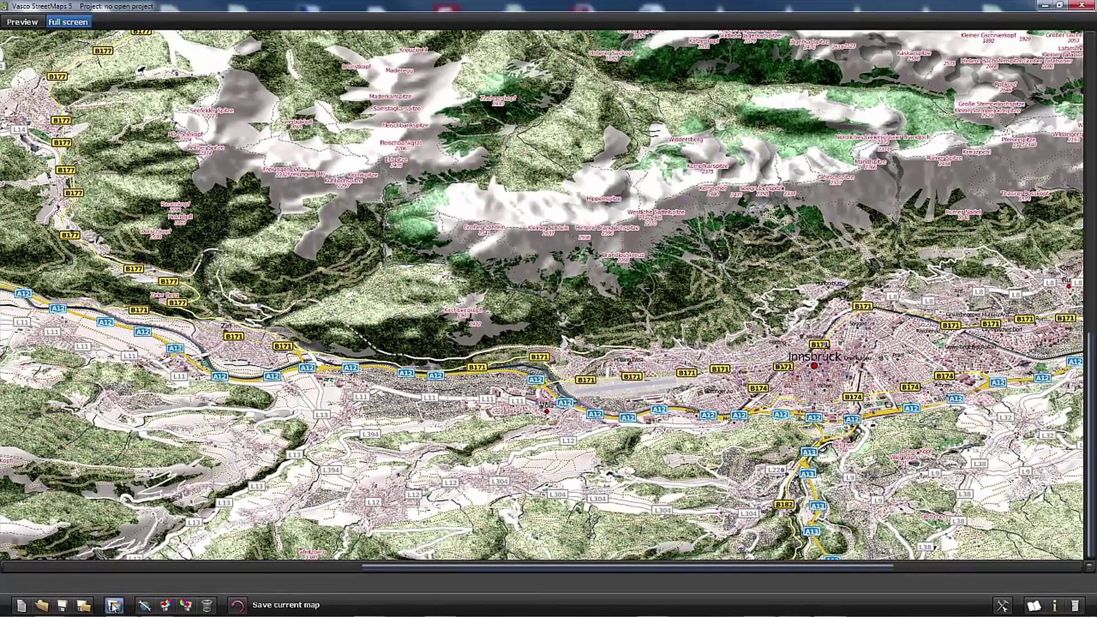
# Start saving the current map as an image, select Garmisch - Innsbruck.tif, and cancel without saving.
pyautogui.click(114, 606)
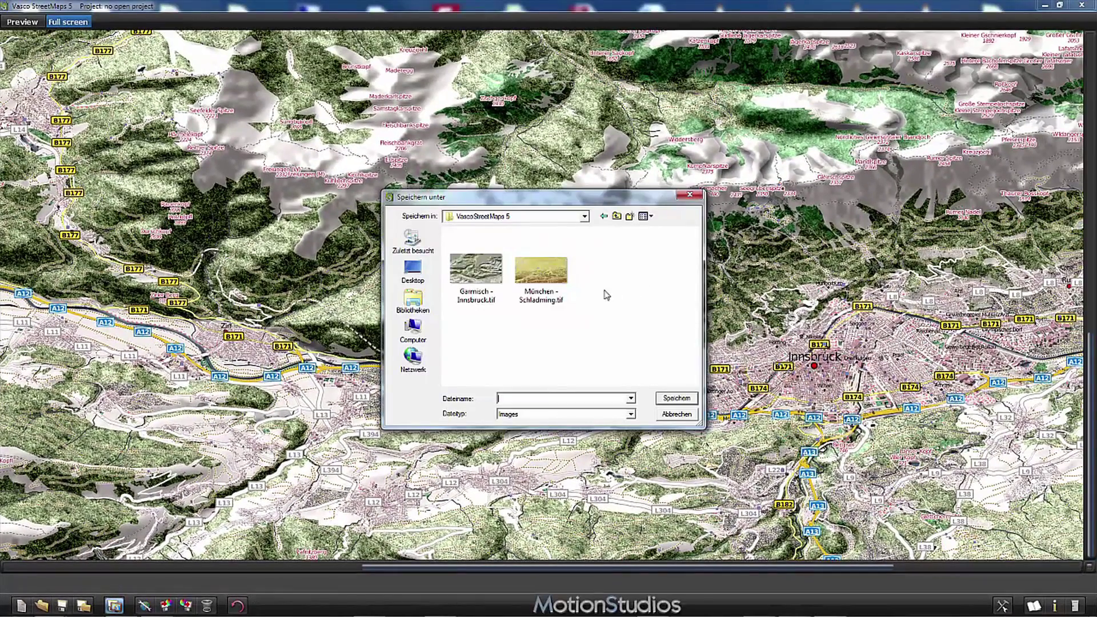
pyautogui.click(483, 274)
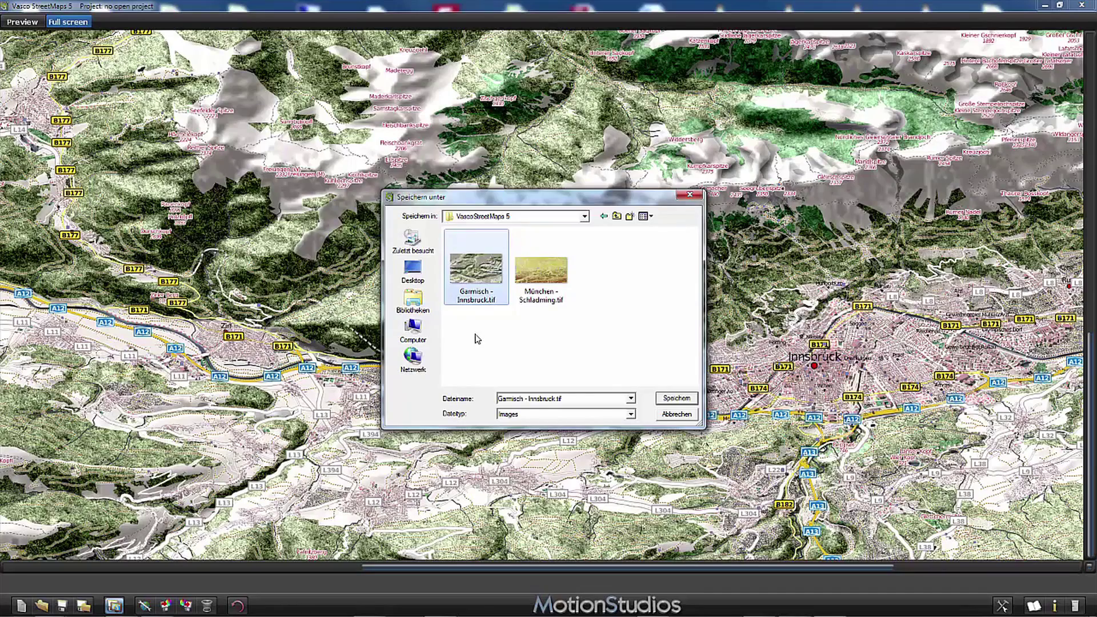
pyautogui.press('Escape')
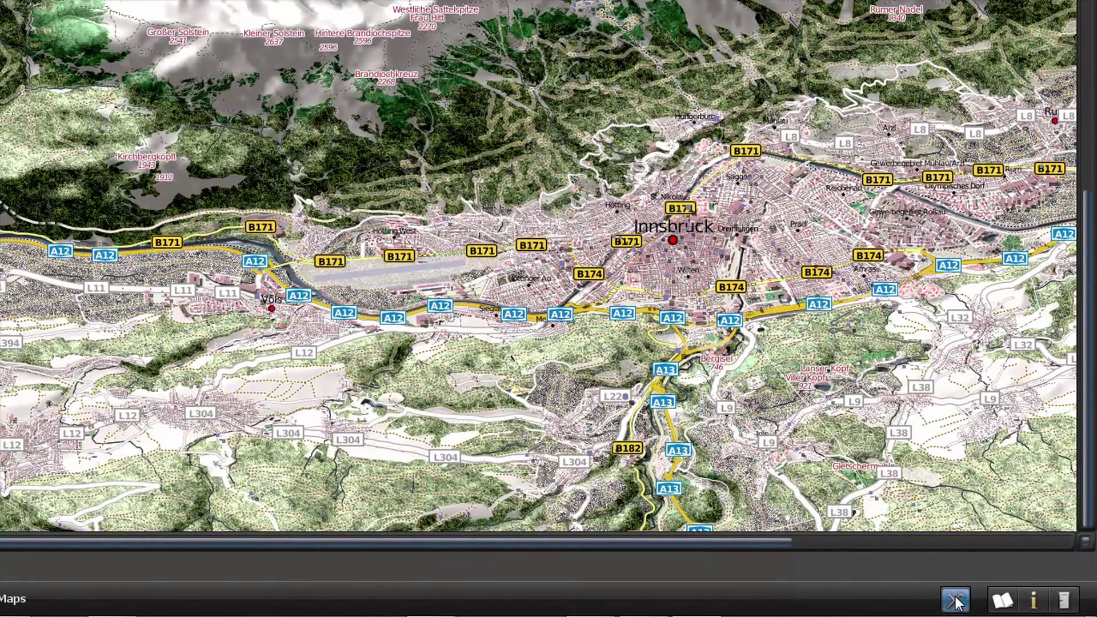
# Examine the output image formats in the program settings and keep TIF (GeoTiff) selected.
pyautogui.click(956, 600)
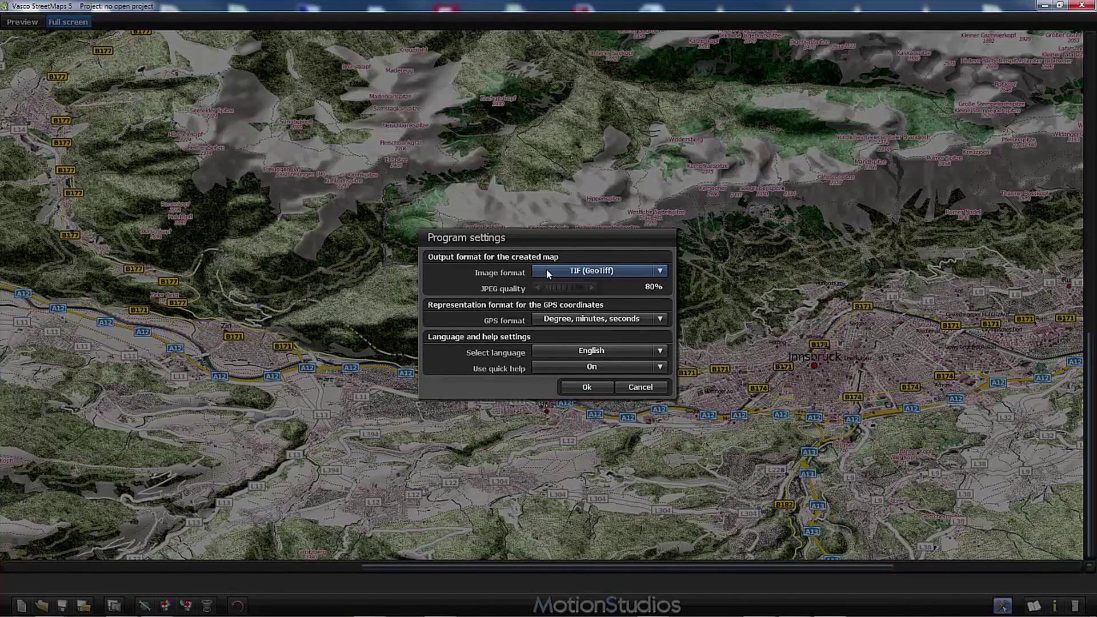
pyautogui.click(546, 269)
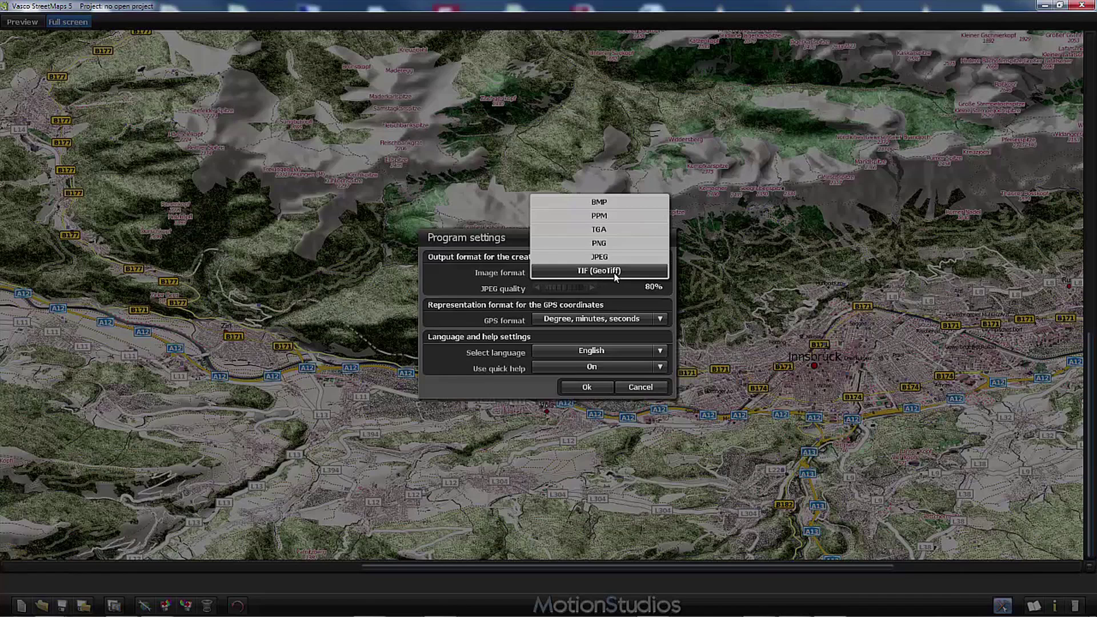
pyautogui.click(545, 272)
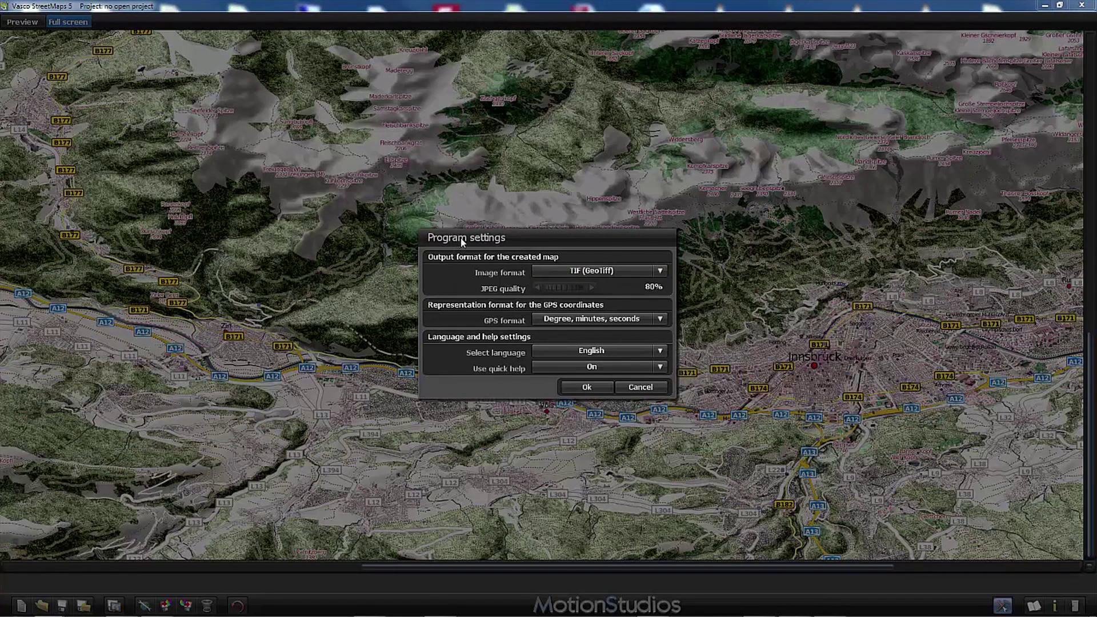
# Switch to the VascoStreetMaps 5 folder in Windows Explorer, open Garmisch - Innsbruck.tif in Windows Live Fotogalerie and inspect its detail.
pyautogui.moveTo(1096, 132); pyautogui.dragTo(564, 133)
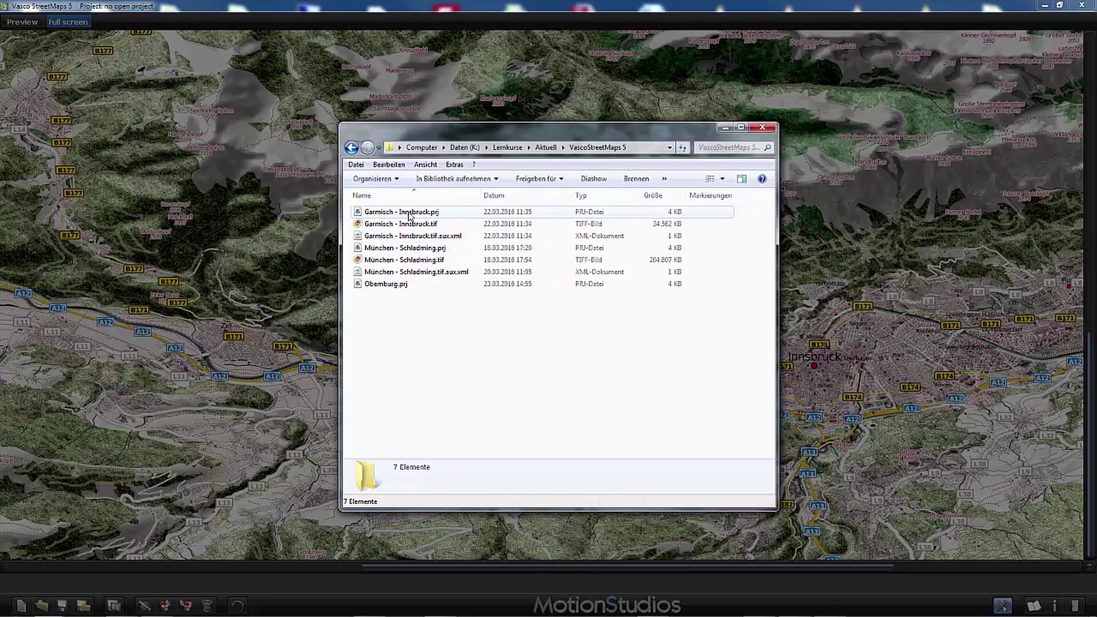
pyautogui.moveTo(380, 229)
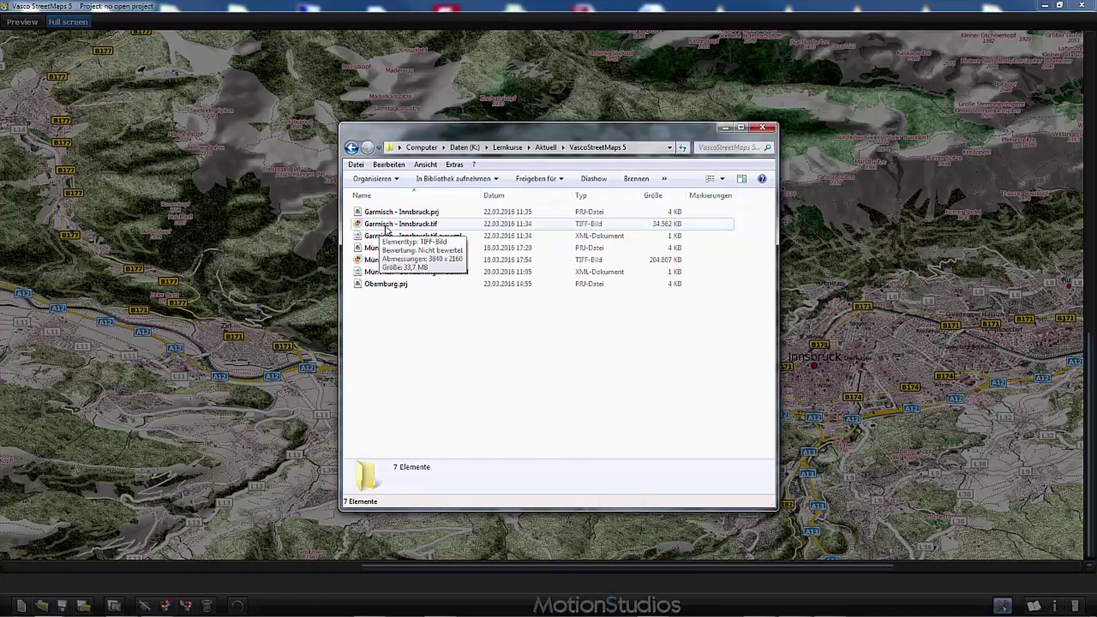
pyautogui.click(386, 230)
pyautogui.doubleClick(386, 226)
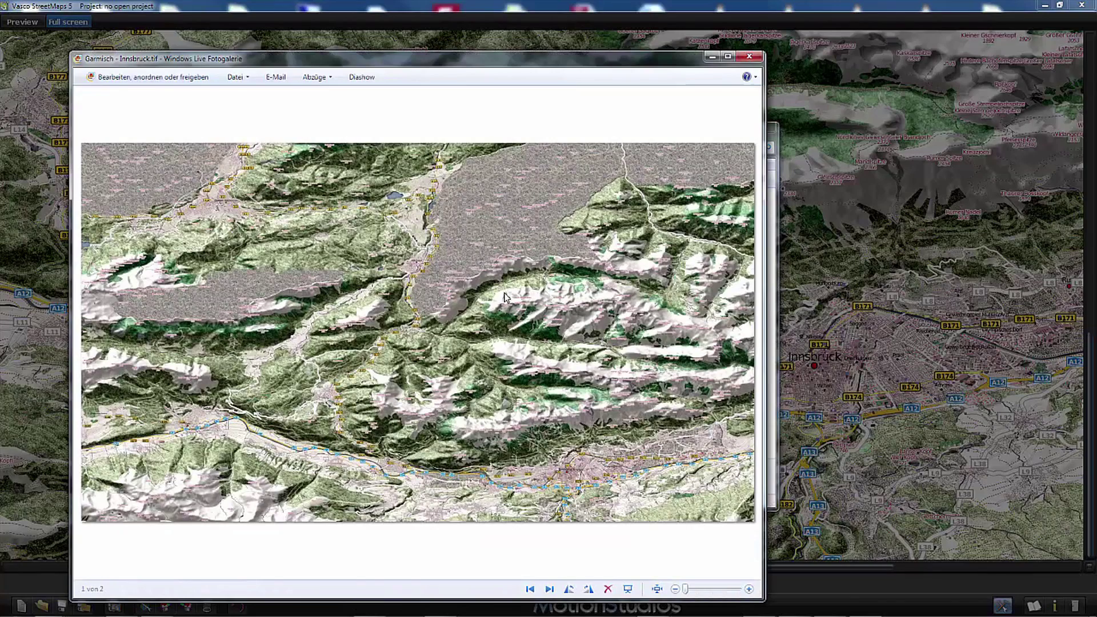
pyautogui.scroll(3, 505, 296)
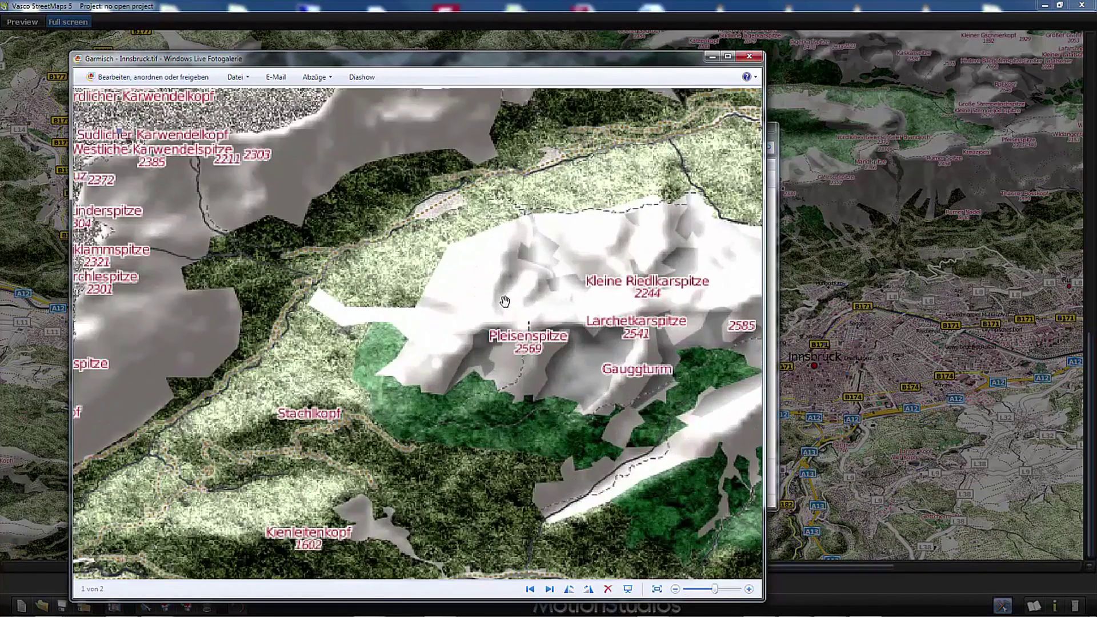
pyautogui.scroll(-3, 504, 301)
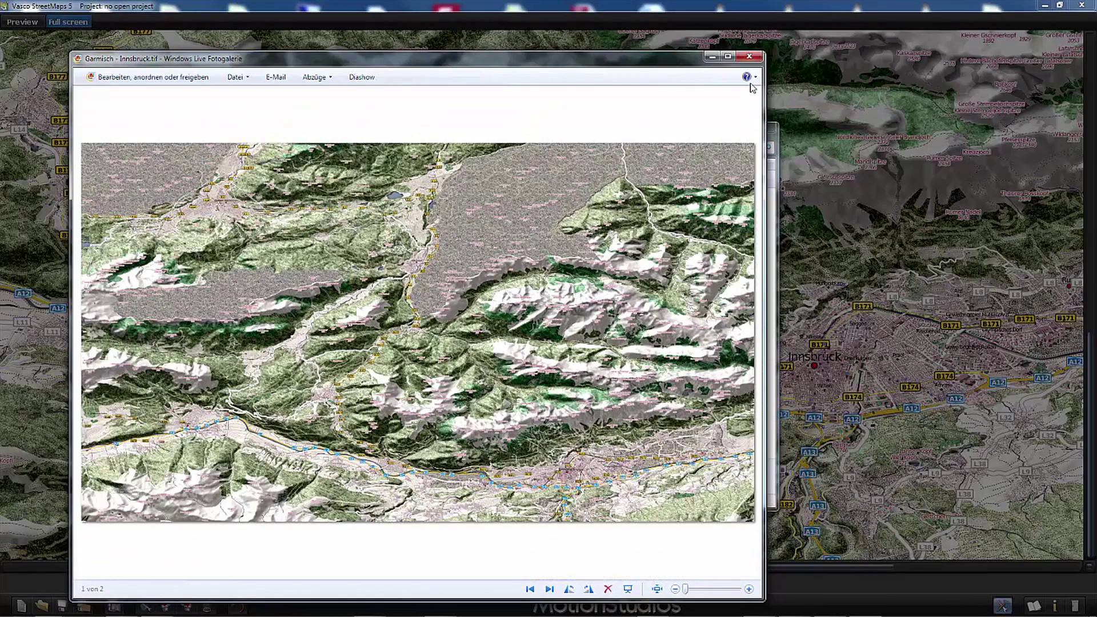
pyautogui.moveTo(765, 80); pyautogui.dragTo(730, 81)
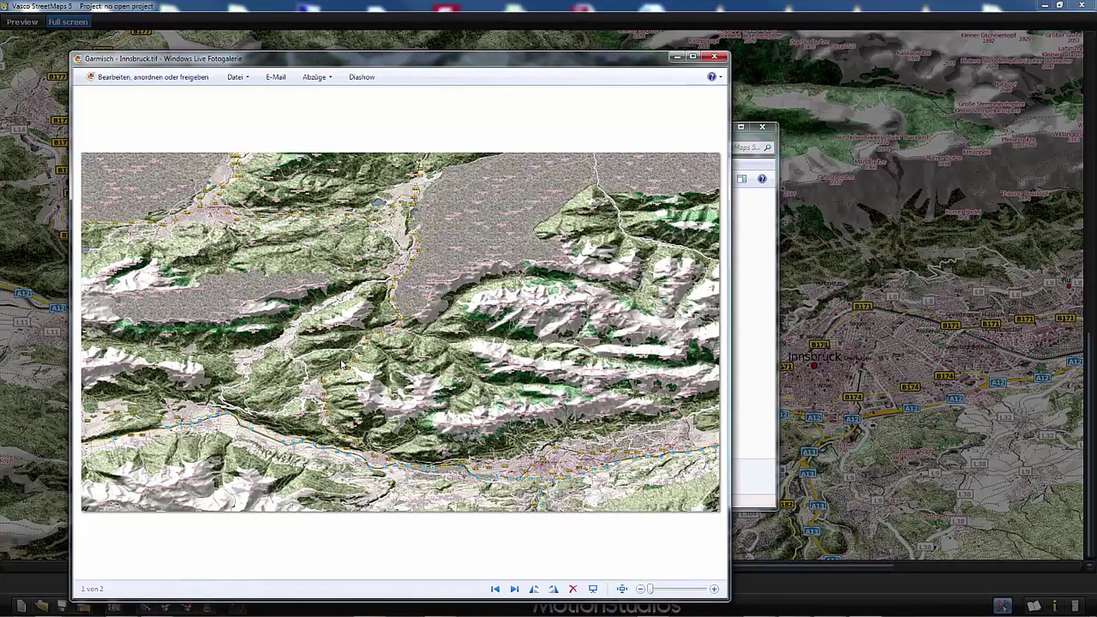
# Advance to the München - Schladming.tif map image, widen the viewer window and inspect the map up close.
pyautogui.press('Right')
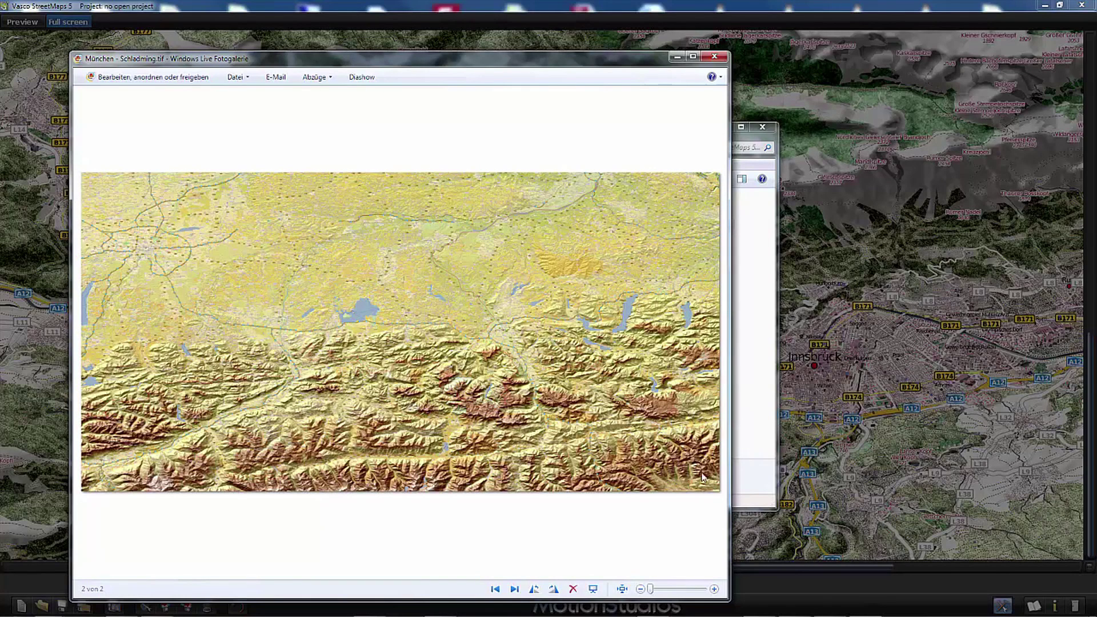
pyautogui.moveTo(728, 480); pyautogui.dragTo(1067, 474)
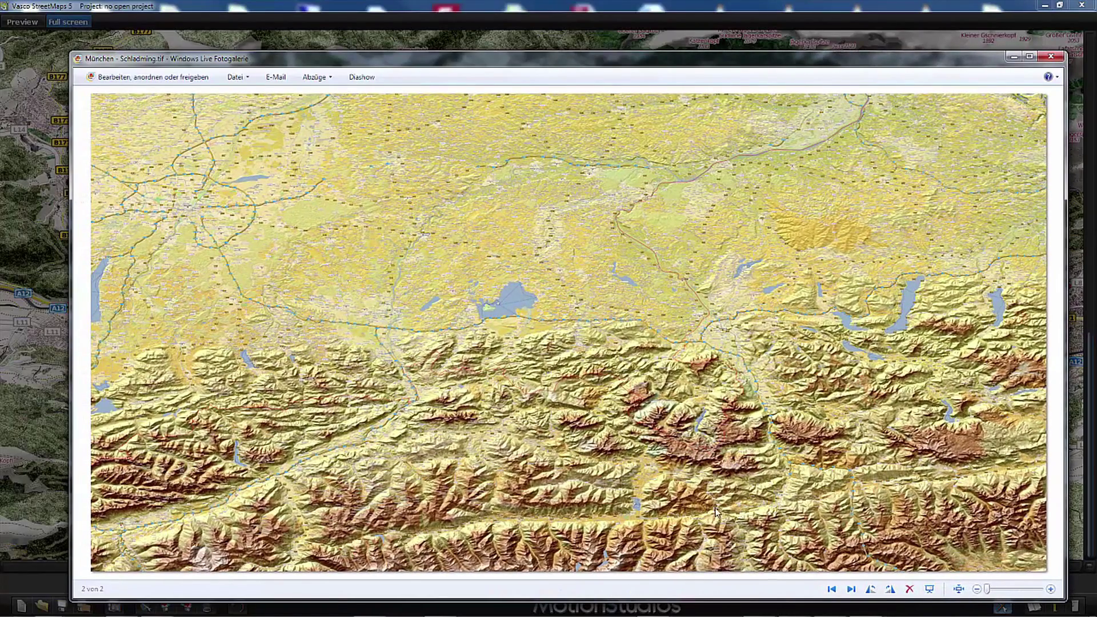
pyautogui.scroll(1, 663, 500)
pyautogui.scroll(1, 664, 501)
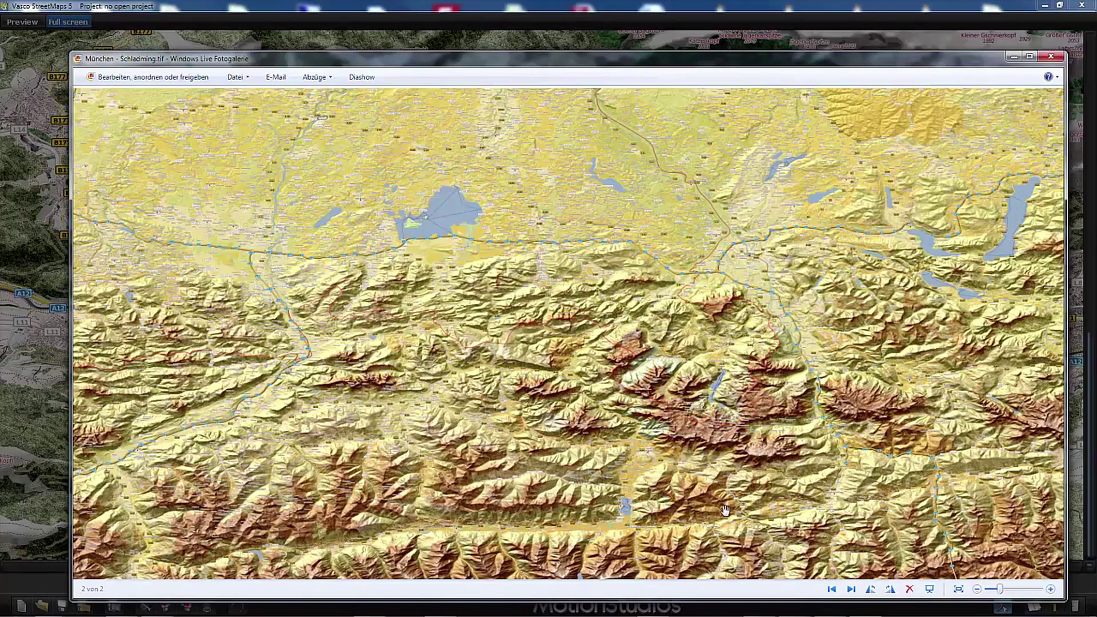
# Examine the roads, valleys and relief across München - Schladming.tif at several magnifications, and close the image viewer.
pyautogui.scroll(2, 788, 505)
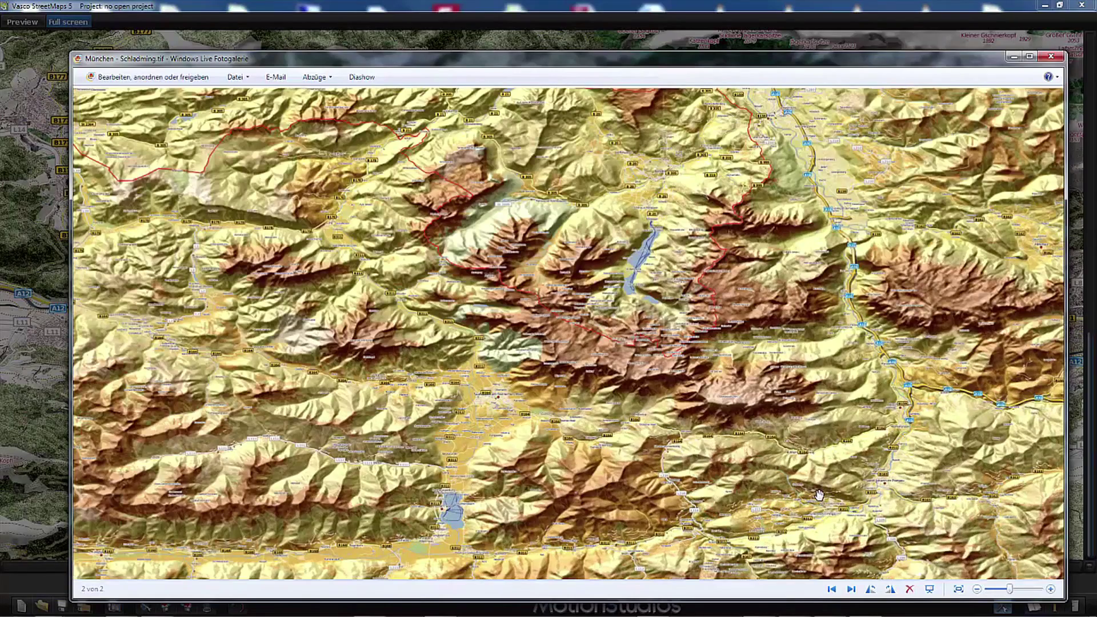
pyautogui.scroll(2, 818, 496)
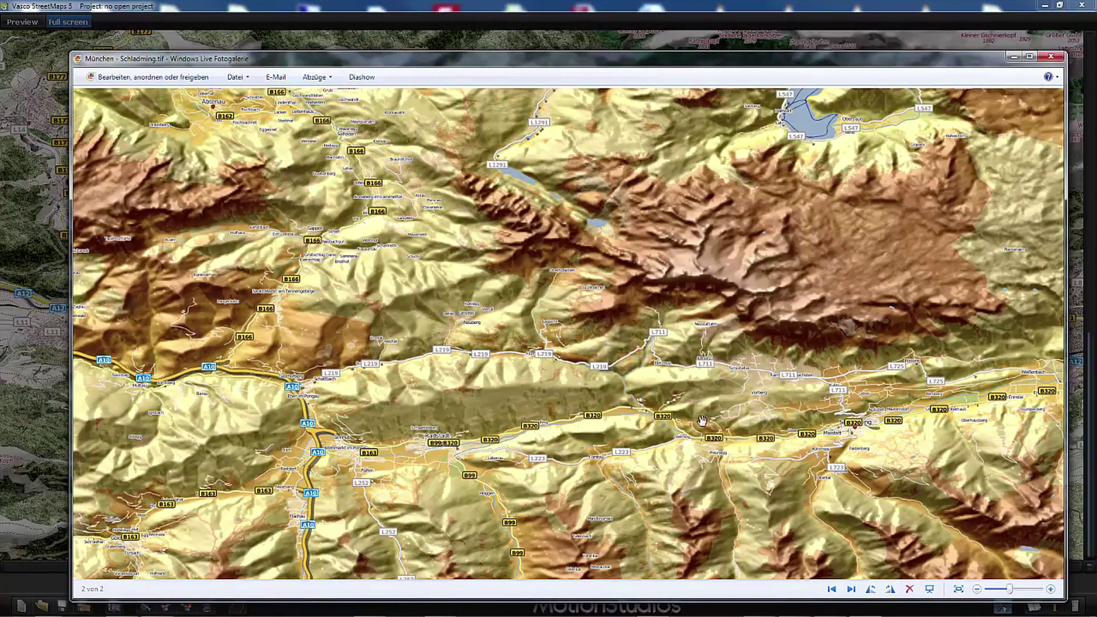
pyautogui.moveTo(870, 423); pyautogui.dragTo(626, 445)
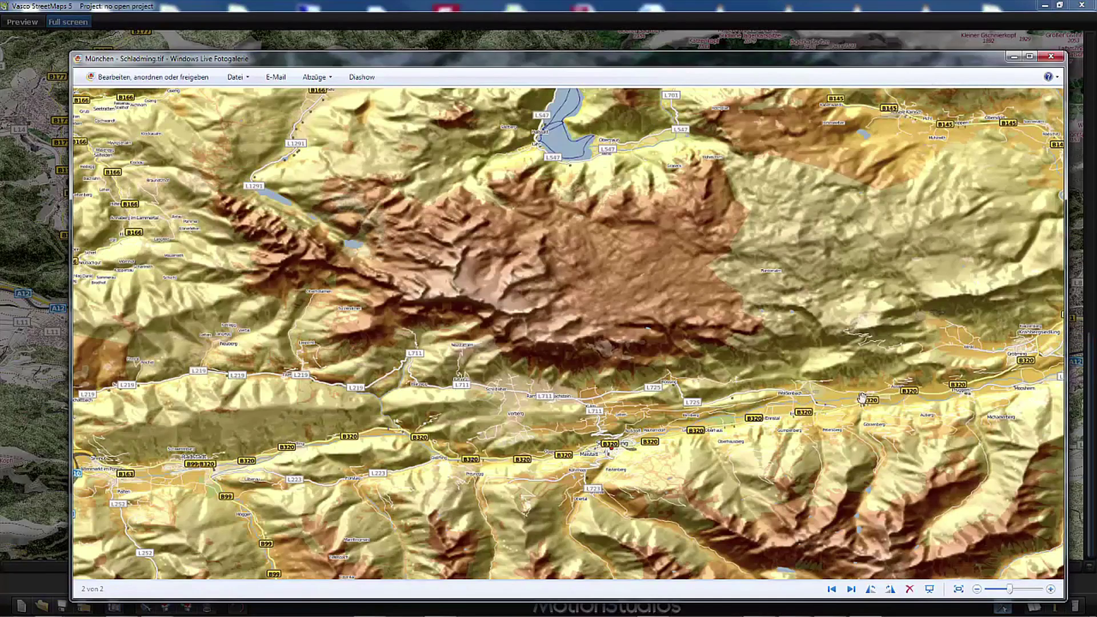
pyautogui.moveTo(335, 364); pyautogui.dragTo(946, 349)
pyautogui.scroll(-5, 603, 400)
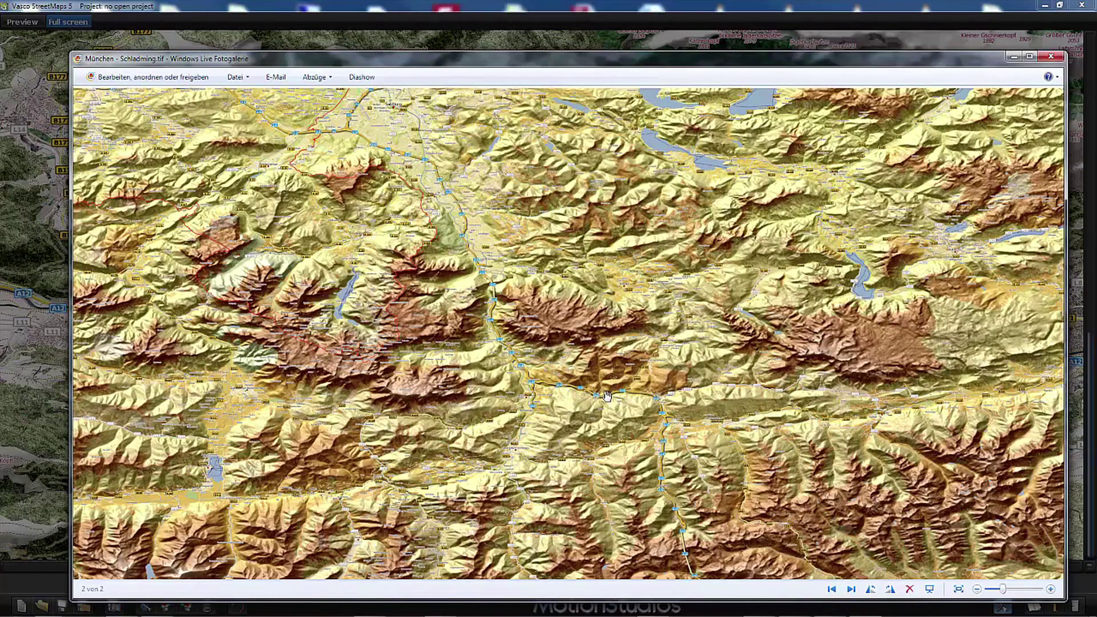
pyautogui.moveTo(434, 218); pyautogui.dragTo(652, 438)
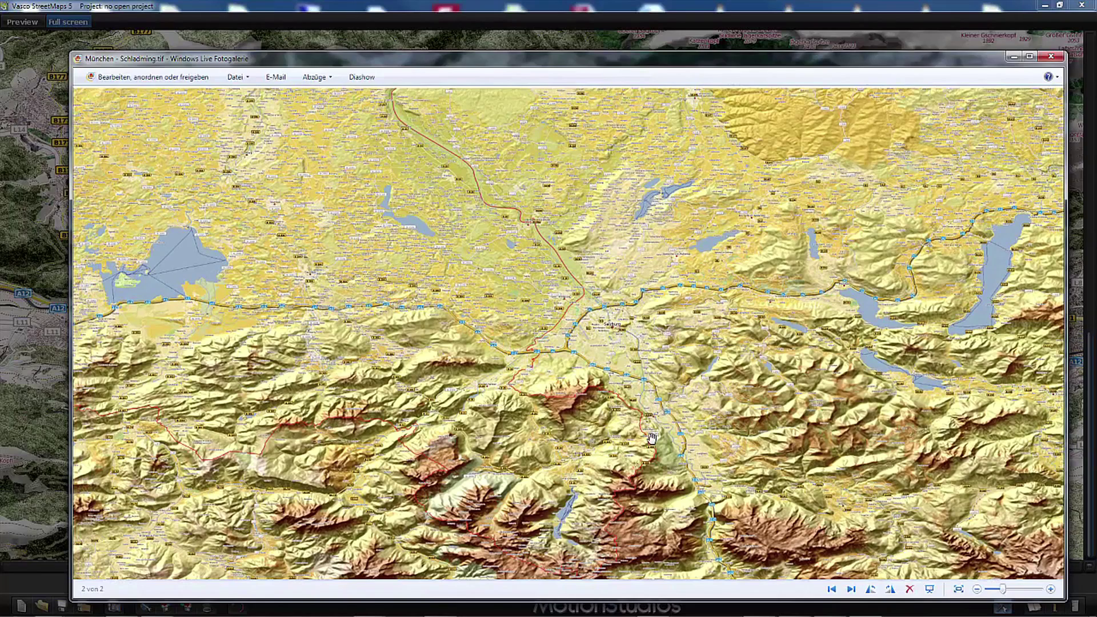
pyautogui.hotkey('alt', 'F4')
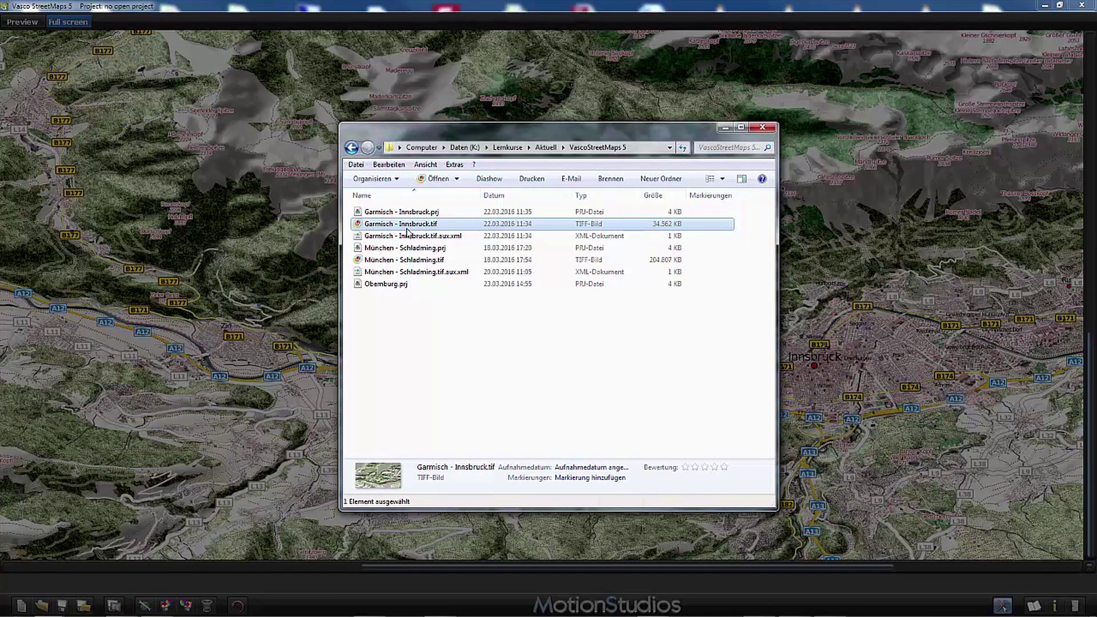
# Examine Garmisch - Innsbruck.tif and its accompanying Garmisch - Innsbruck.tif.aux.xml file in the VascoStreetMaps 5 folder.
pyautogui.click(410, 236)
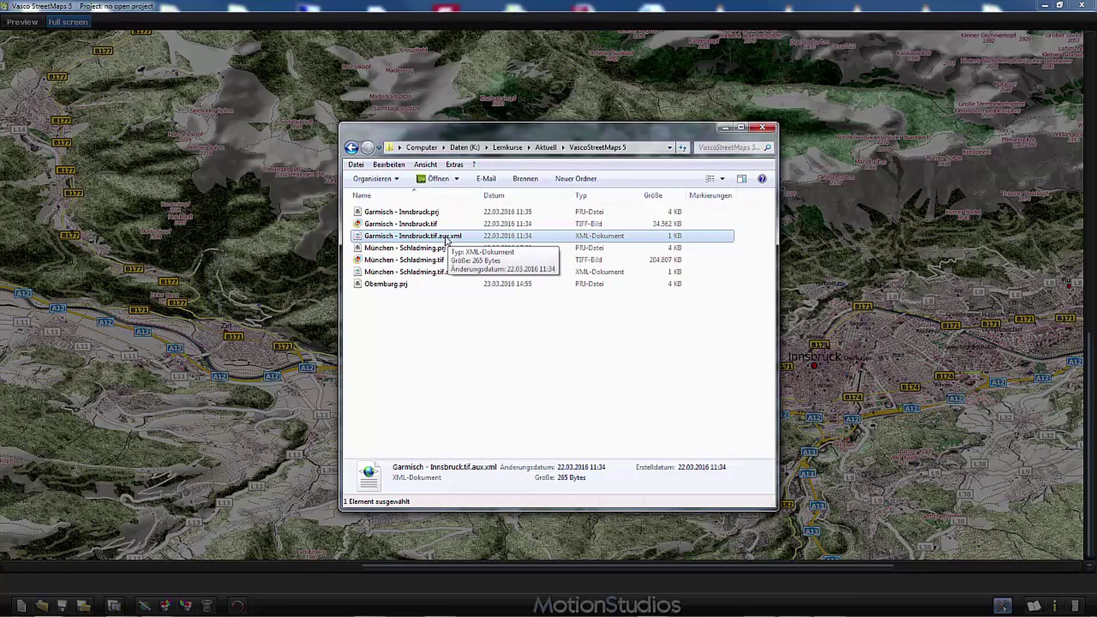
pyautogui.click(415, 227)
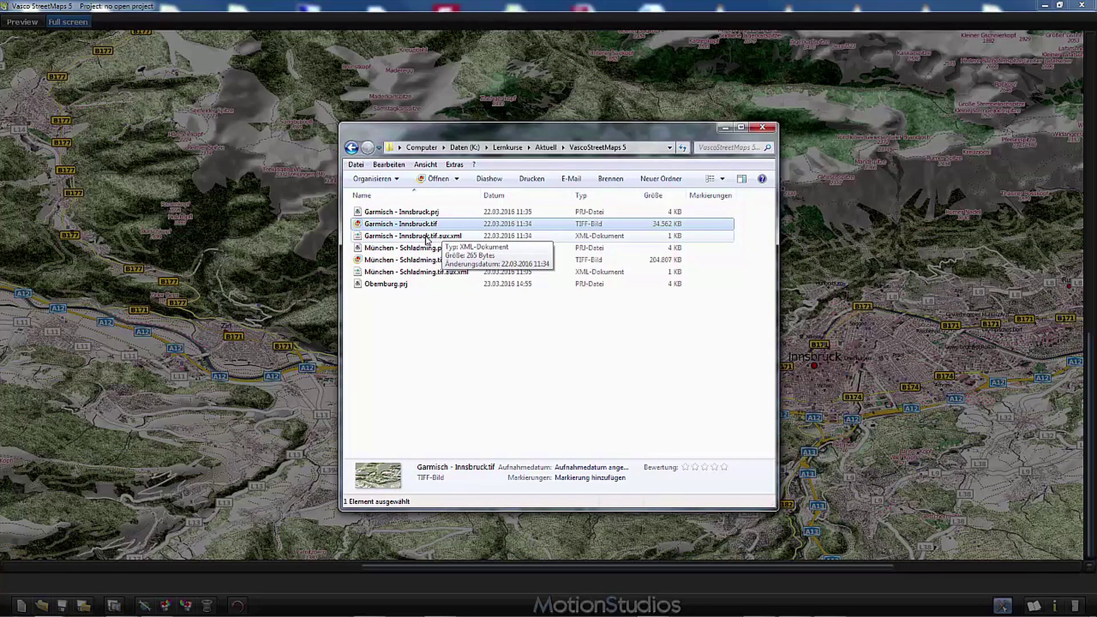
pyautogui.click(427, 238)
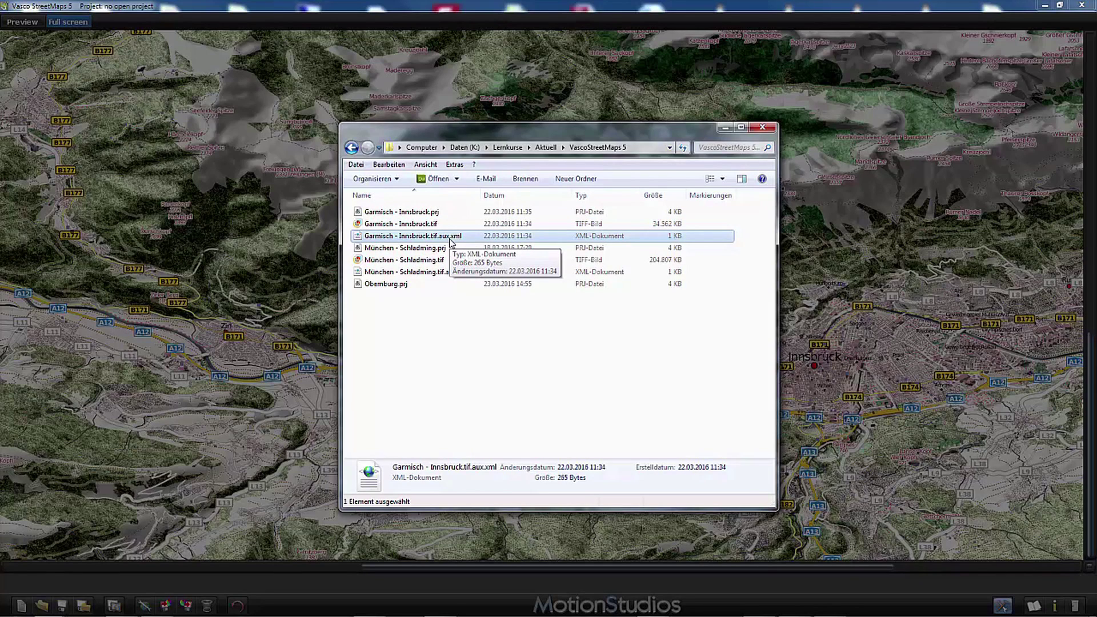
pyautogui.click(450, 247)
pyautogui.click(426, 226)
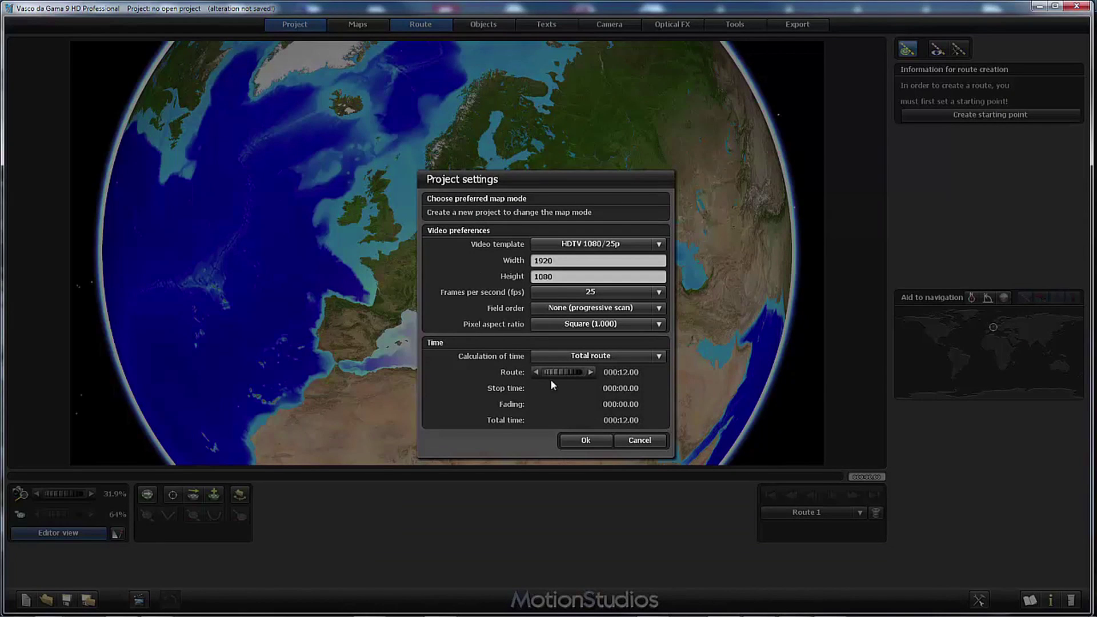
# In Vasco da Gama 9, accept the HDTV 1080/25p project settings and import Garmisch - Innsbruck.tif as a new map using its geographical coordinates.
pyautogui.click(583, 441)
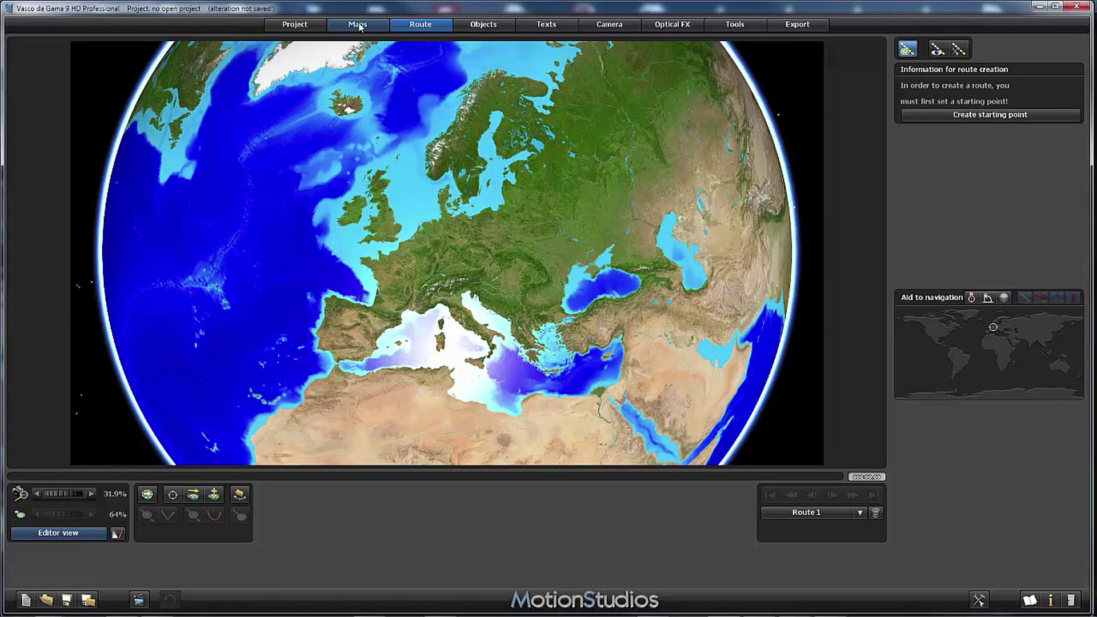
pyautogui.click(359, 26)
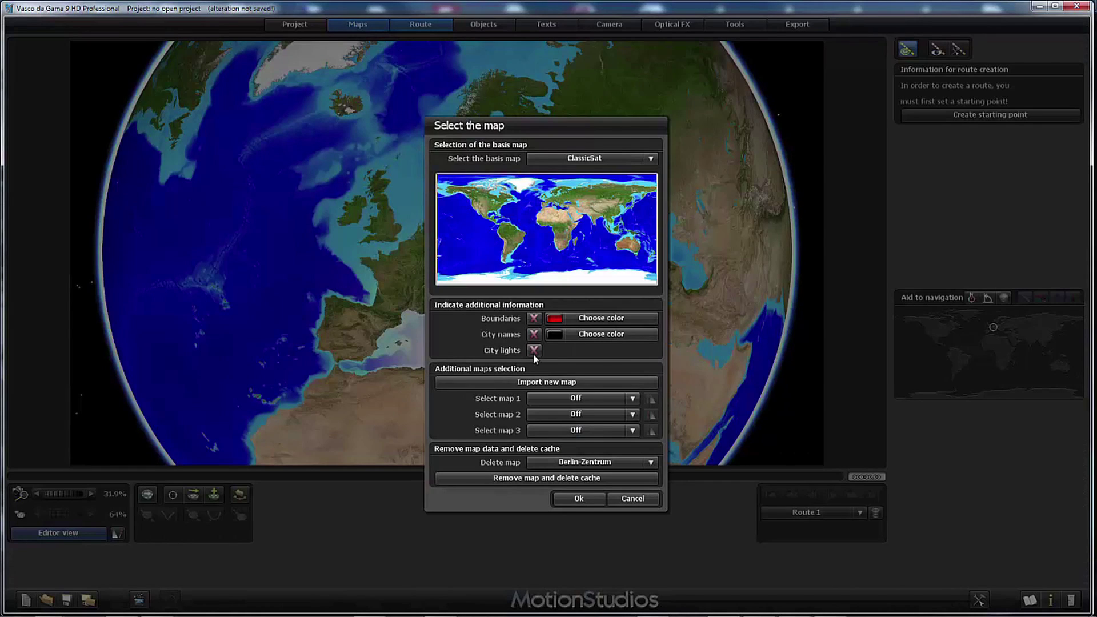
pyautogui.click(530, 386)
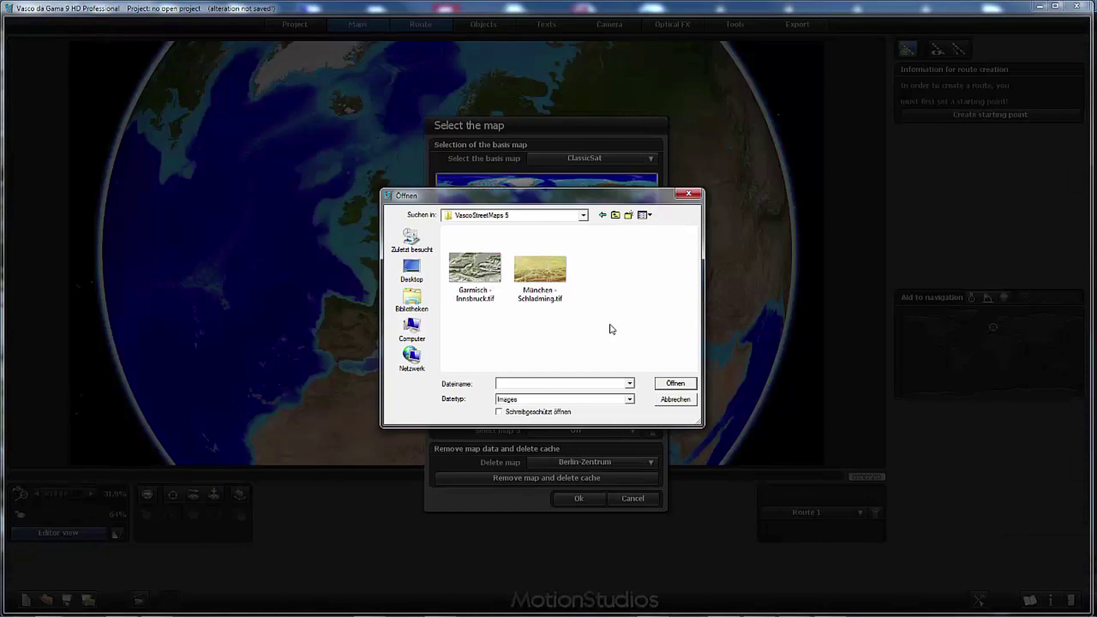
pyautogui.click(457, 276)
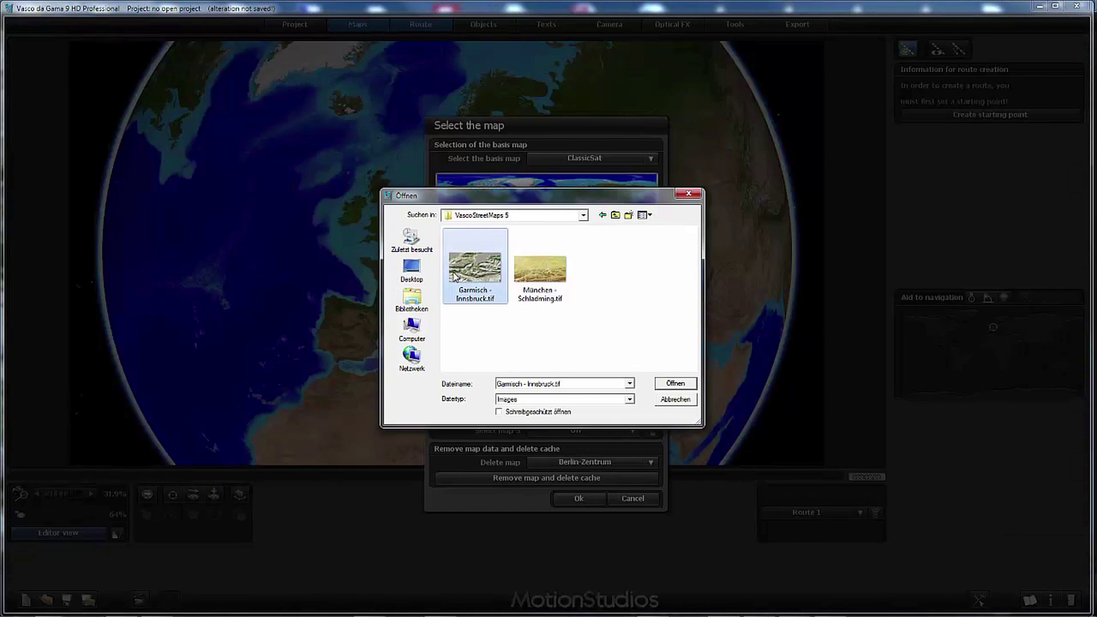
pyautogui.click(675, 383)
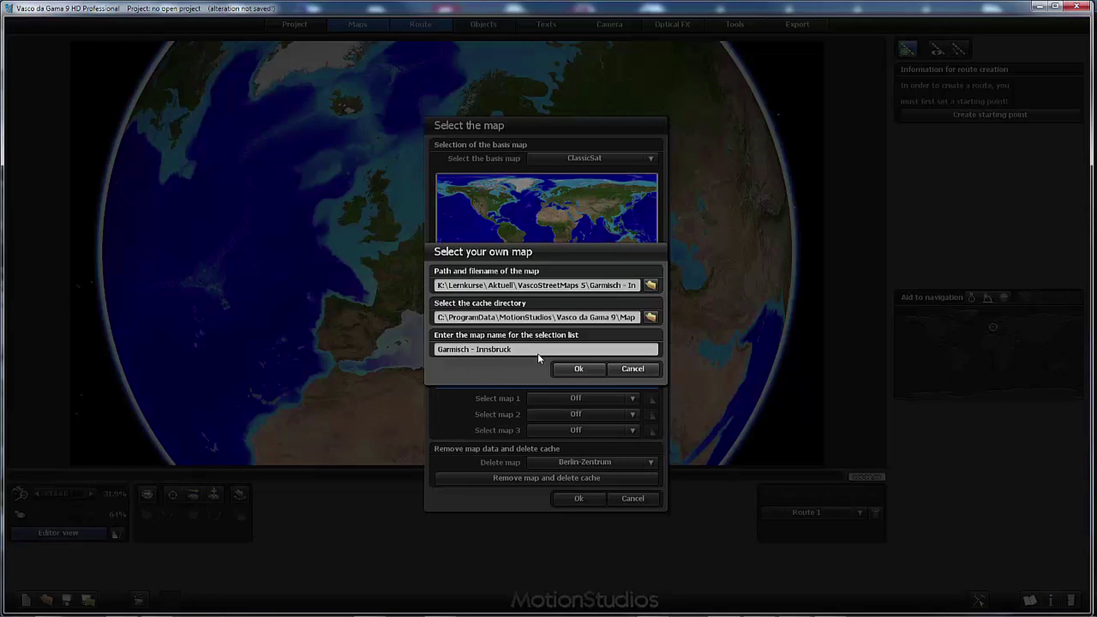
pyautogui.click(573, 372)
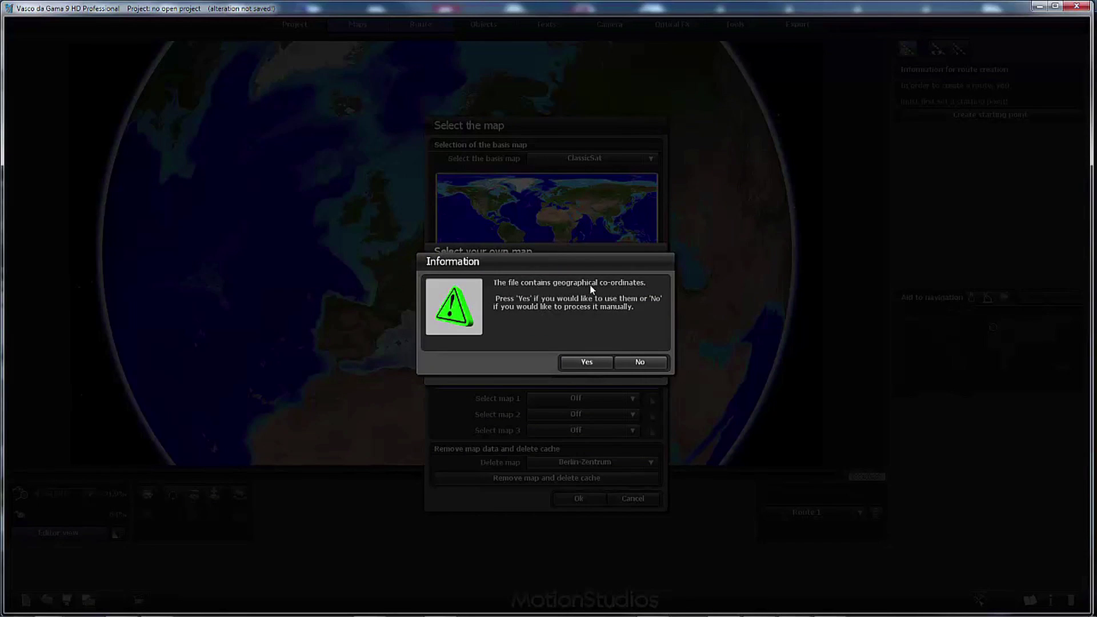
pyautogui.click(595, 360)
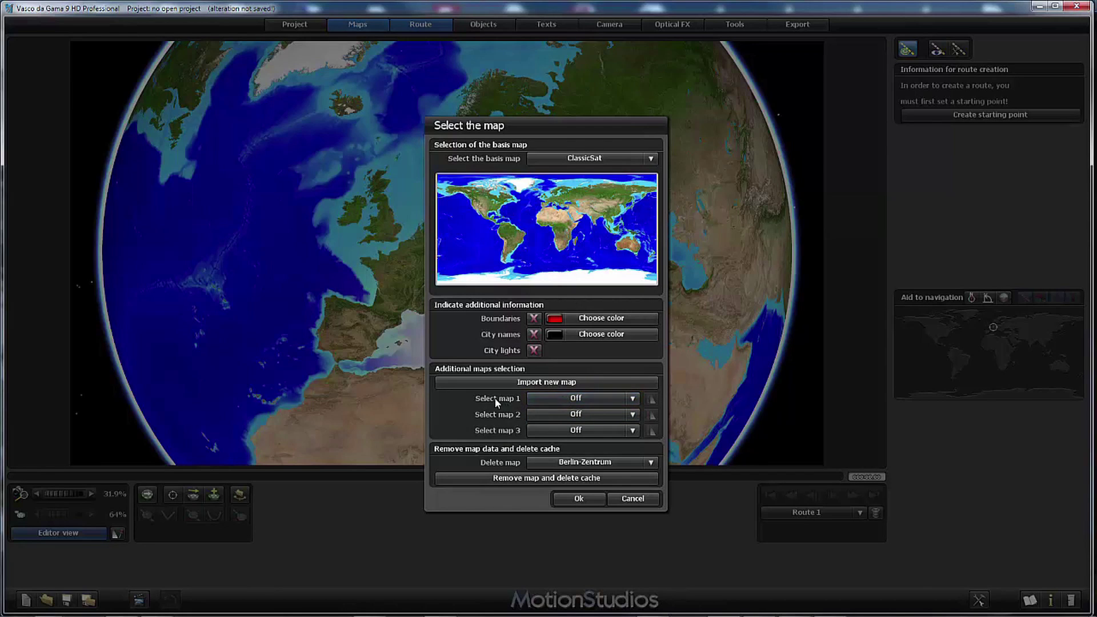
# Assign the Garmisch - Innsbruck map as additional map 1 and apply the map selection.
pyautogui.click(571, 400)
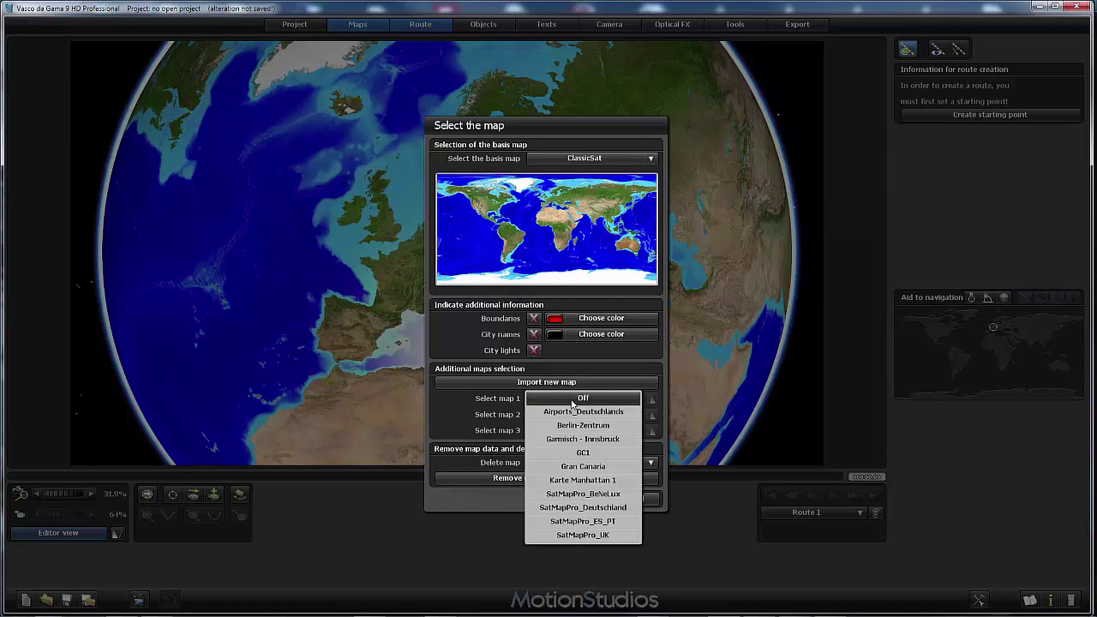
pyautogui.click(582, 439)
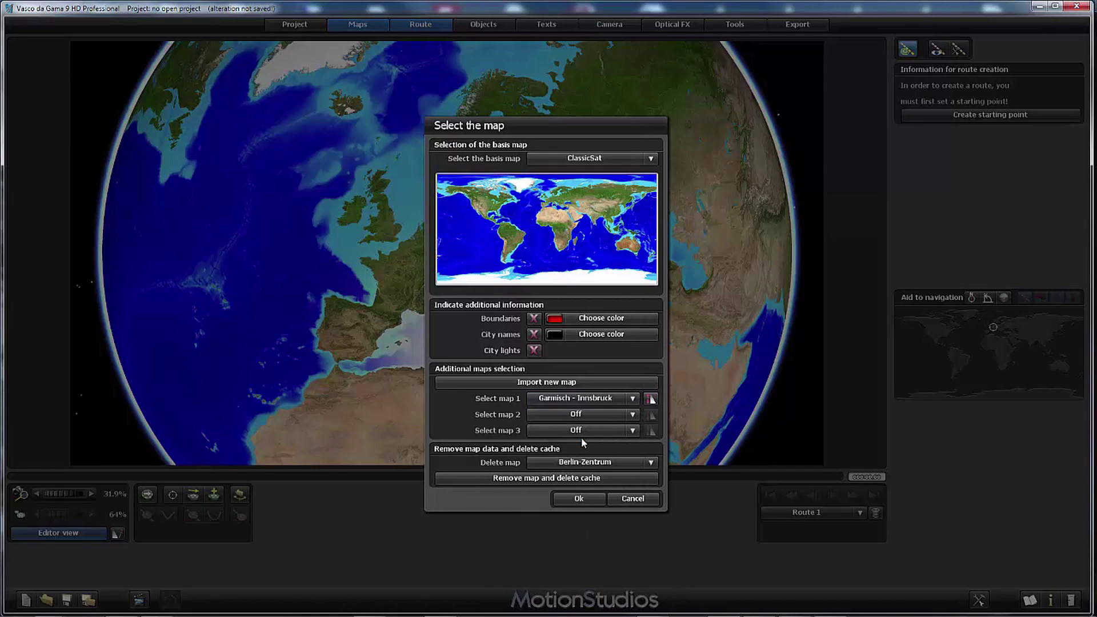
pyautogui.click(579, 499)
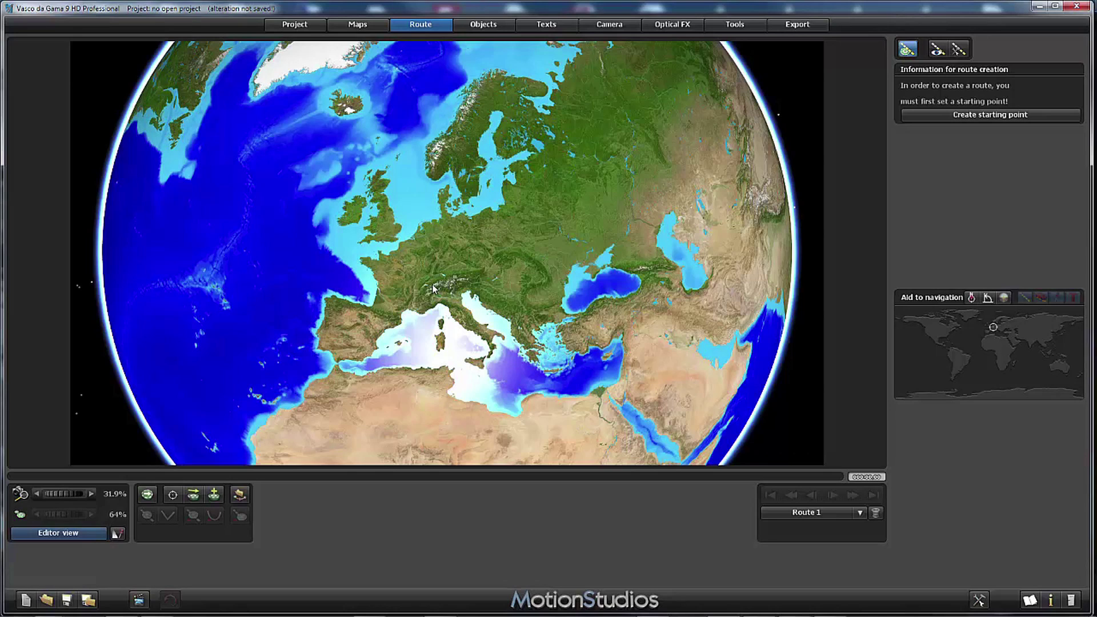
# Search for Innsbruck in the place search and center the globe on it.
pyautogui.click(172, 495)
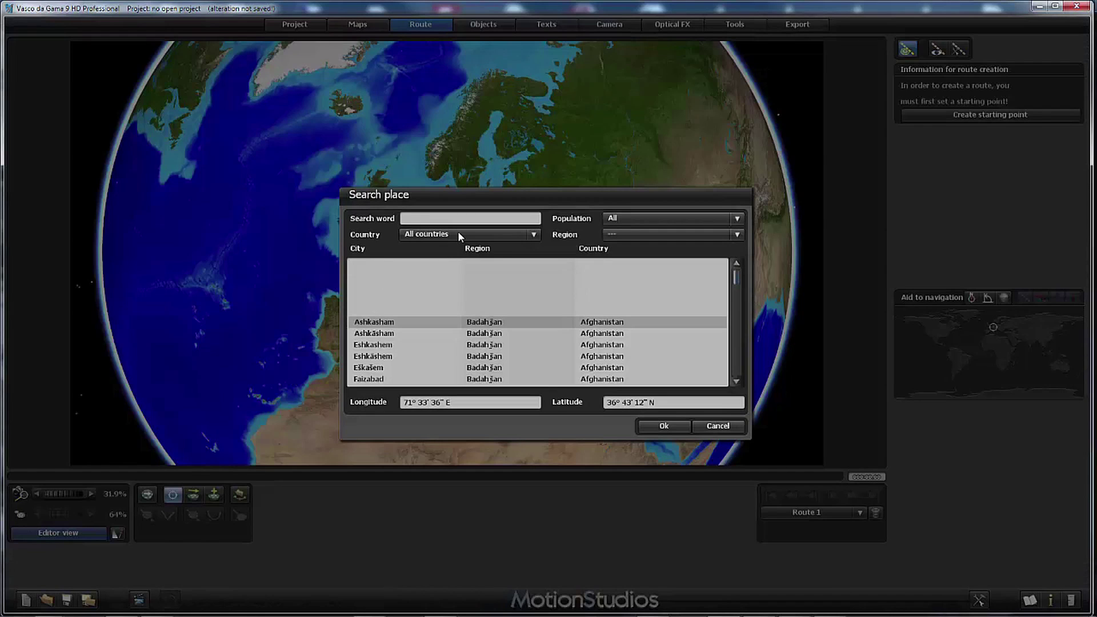
pyautogui.write('Innsbruck')
pyautogui.click(663, 430)
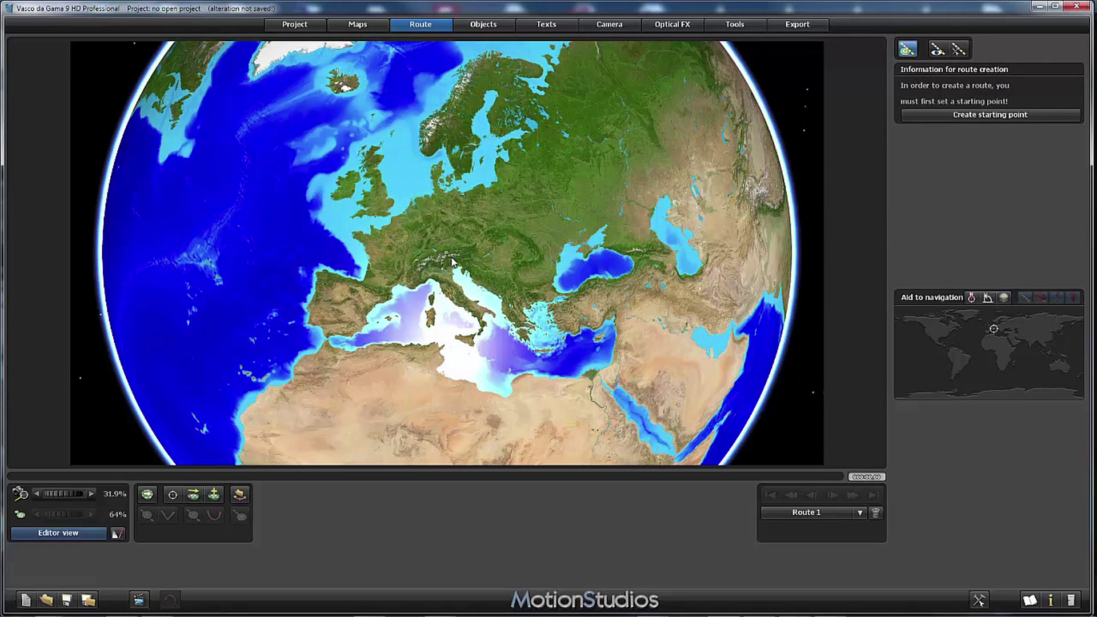
# Inspect the imported Garmisch - Innsbruck map on the globe, from its outline in the Alps down to street-level detail.
pyautogui.scroll(5, 452, 262)
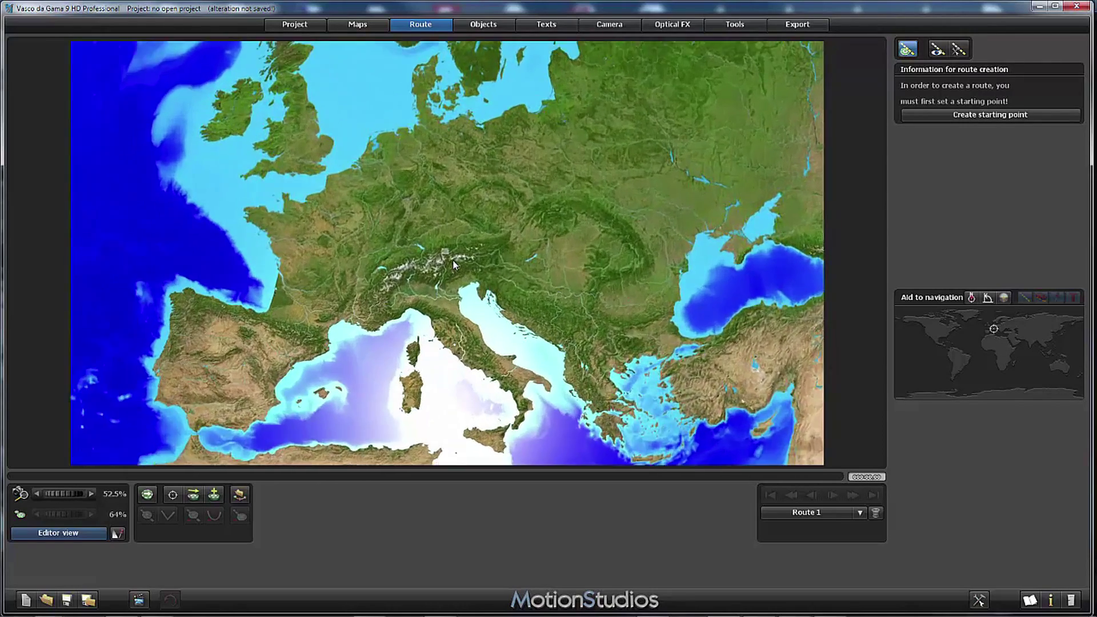
pyautogui.scroll(2, 453, 265)
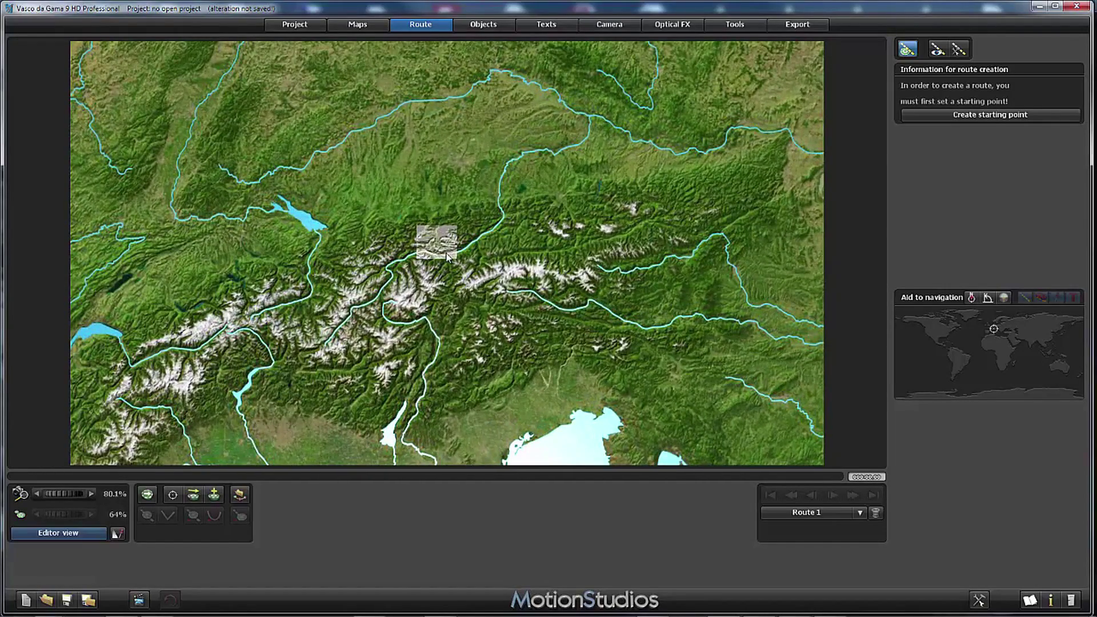
pyautogui.scroll(1, 447, 258)
pyautogui.scroll(1, 448, 257)
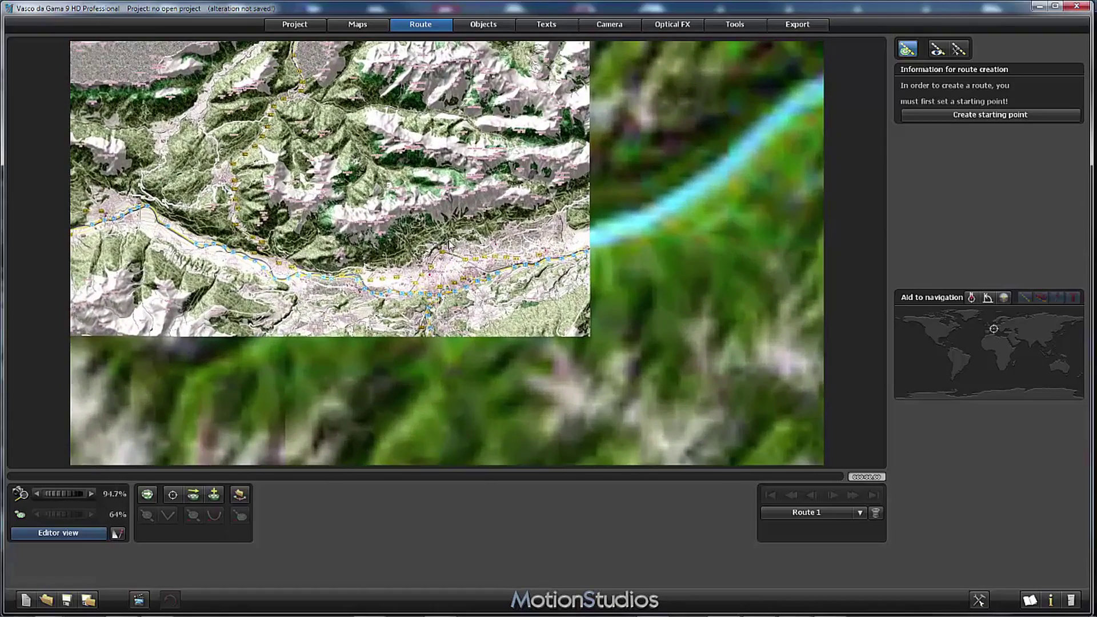
pyautogui.moveTo(465, 360); pyautogui.dragTo(609, 551)
pyautogui.scroll(3, 568, 350)
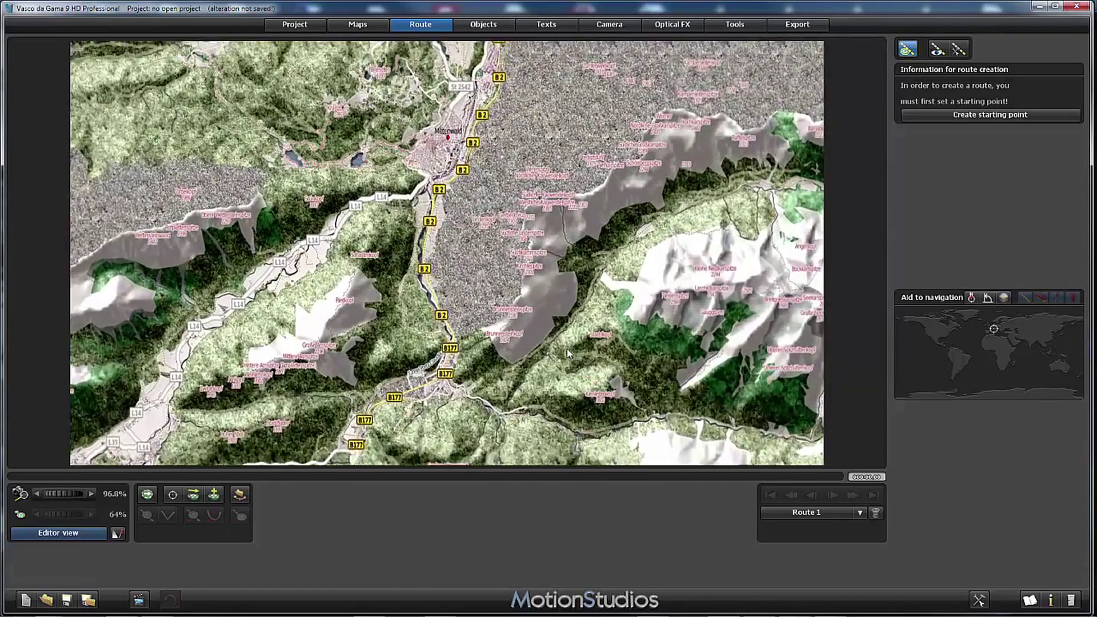
pyautogui.moveTo(571, 357); pyautogui.dragTo(524, 265)
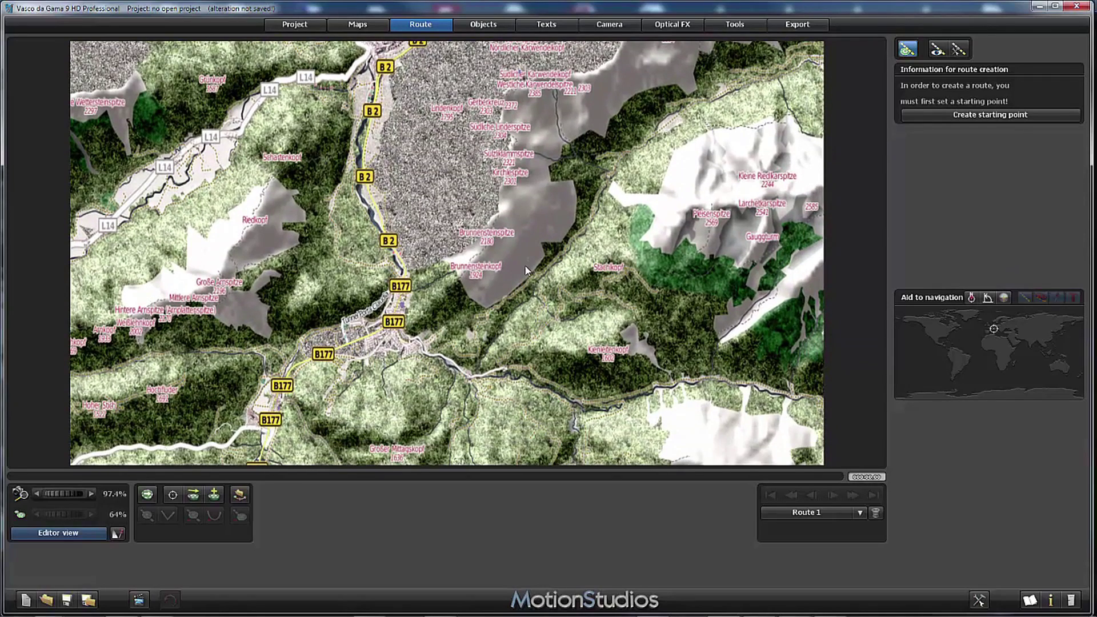